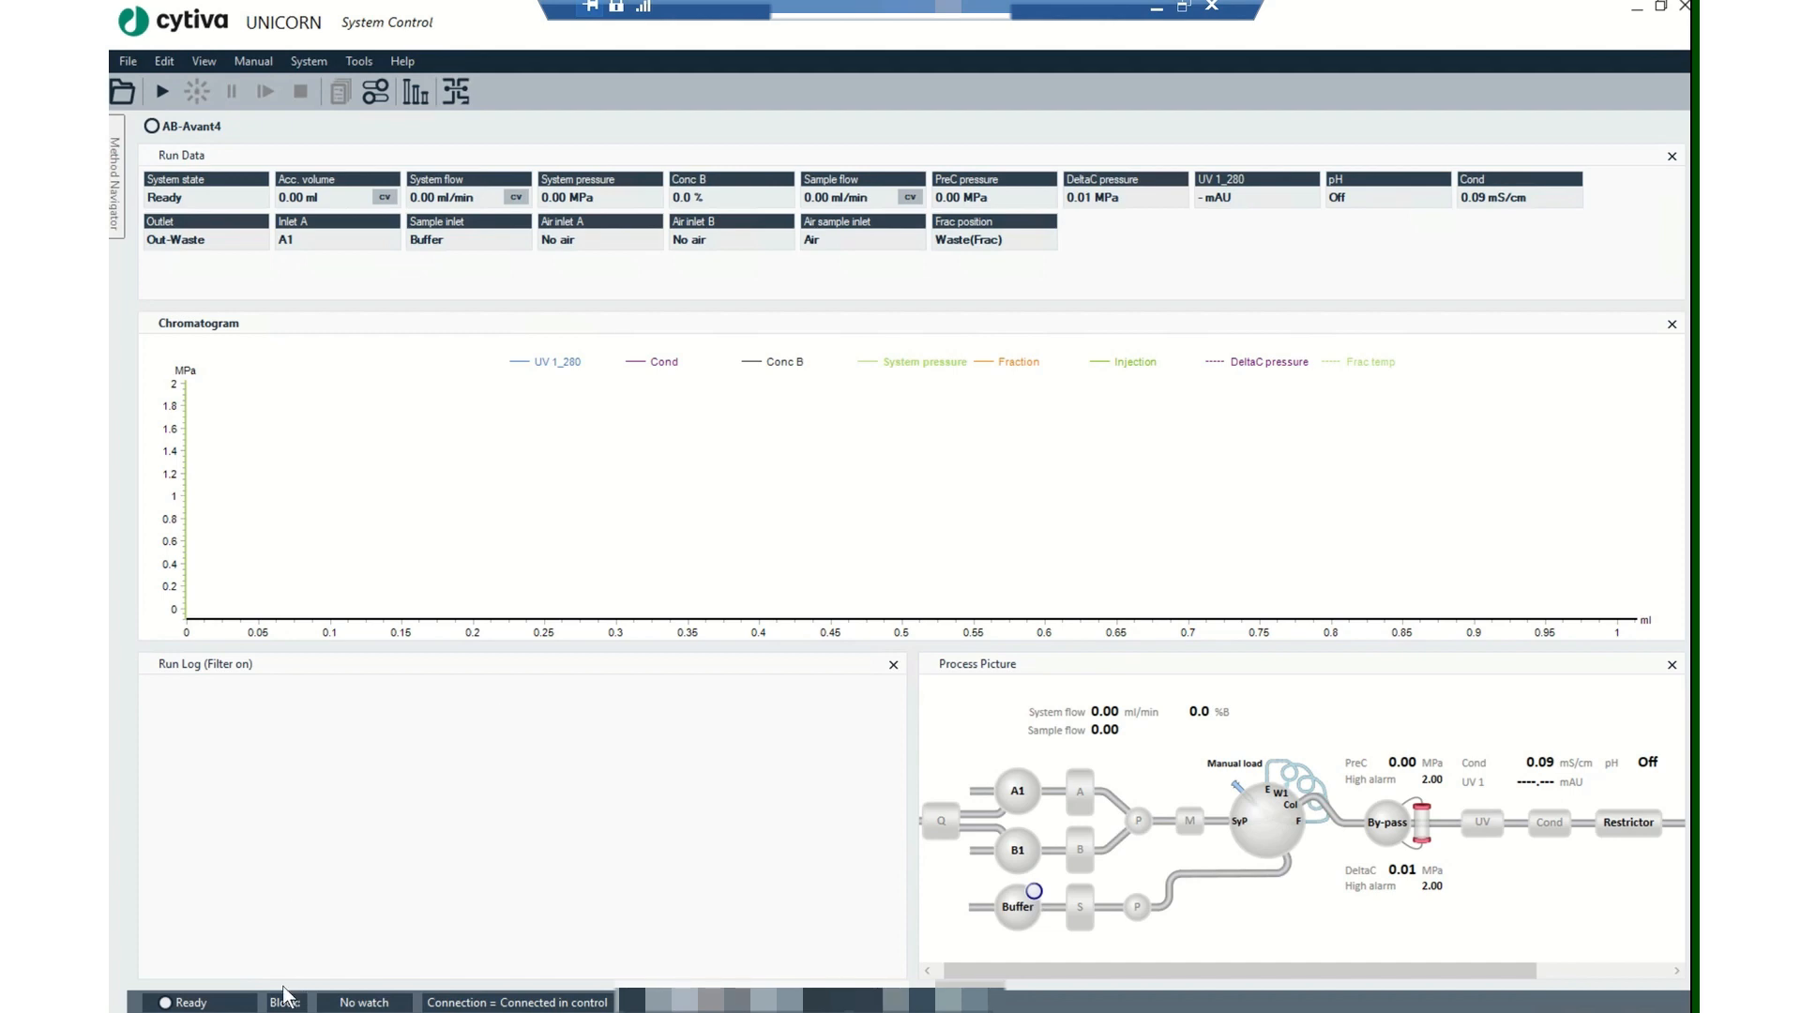
Step: Open the manual instructions and execute a Pump wash with Inlet A set to A1
mouse_move(263, 1011)
left_click(256, 63)
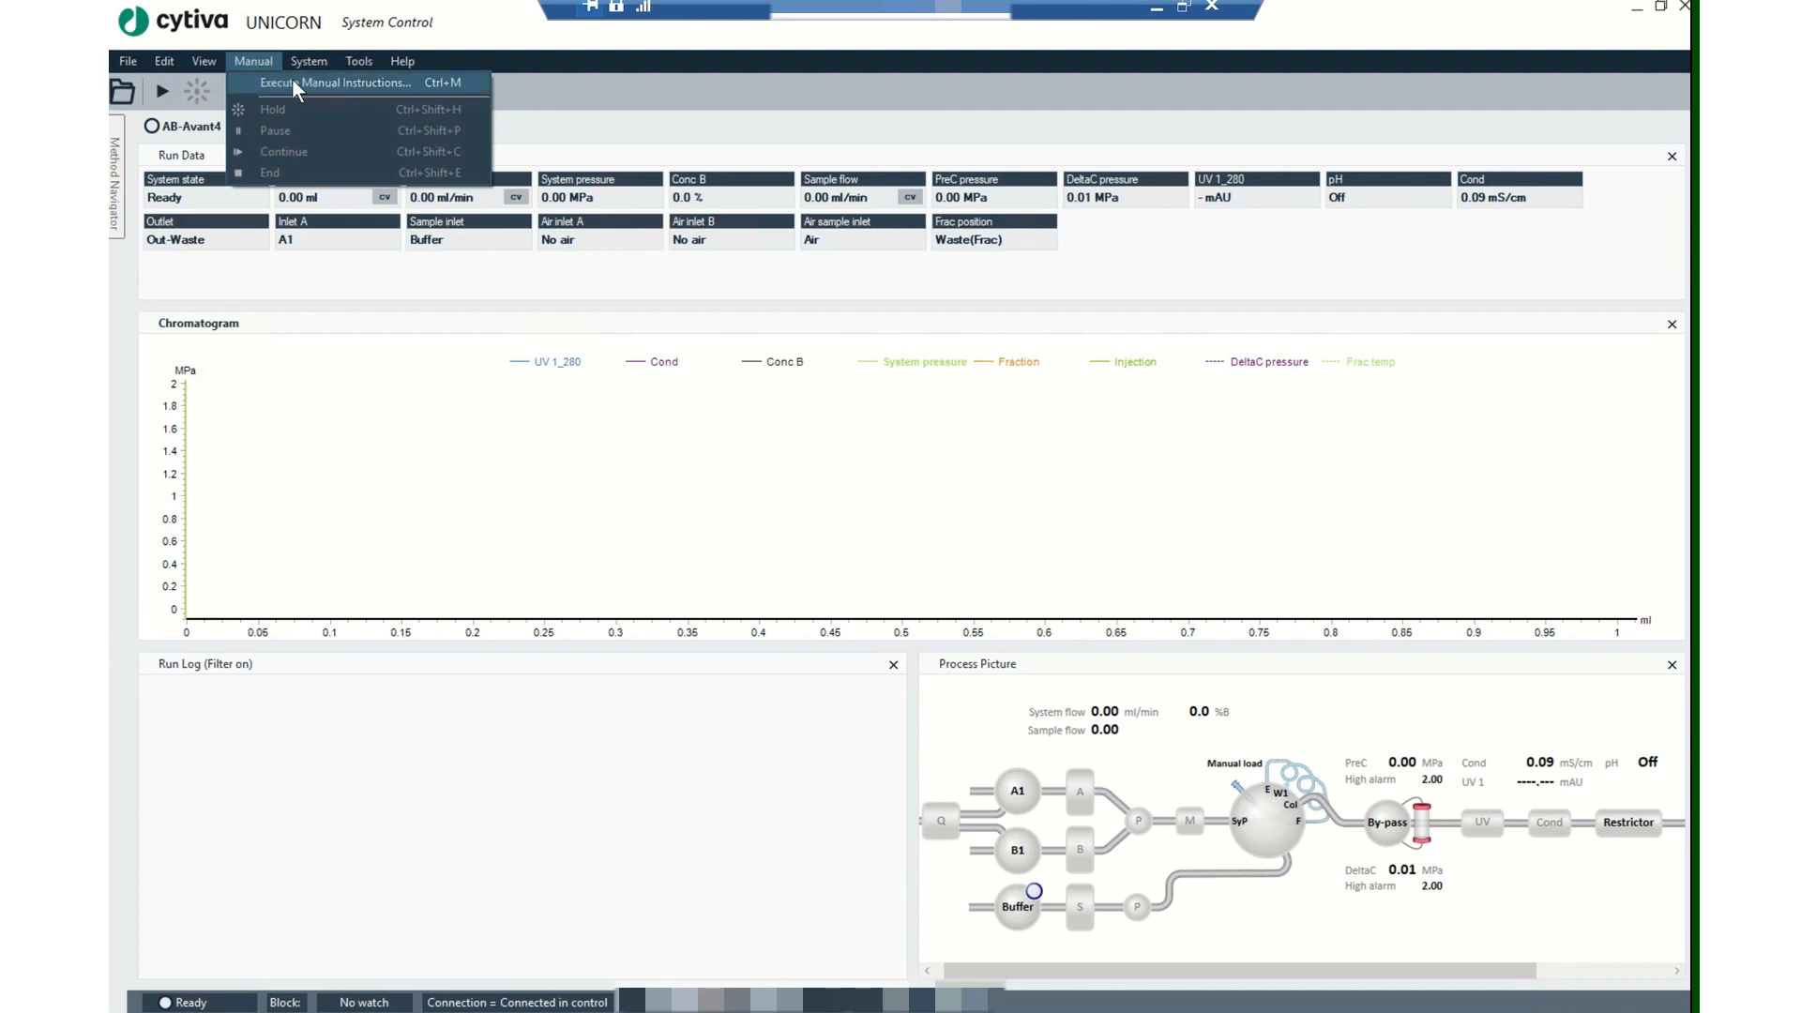
left_click(293, 86)
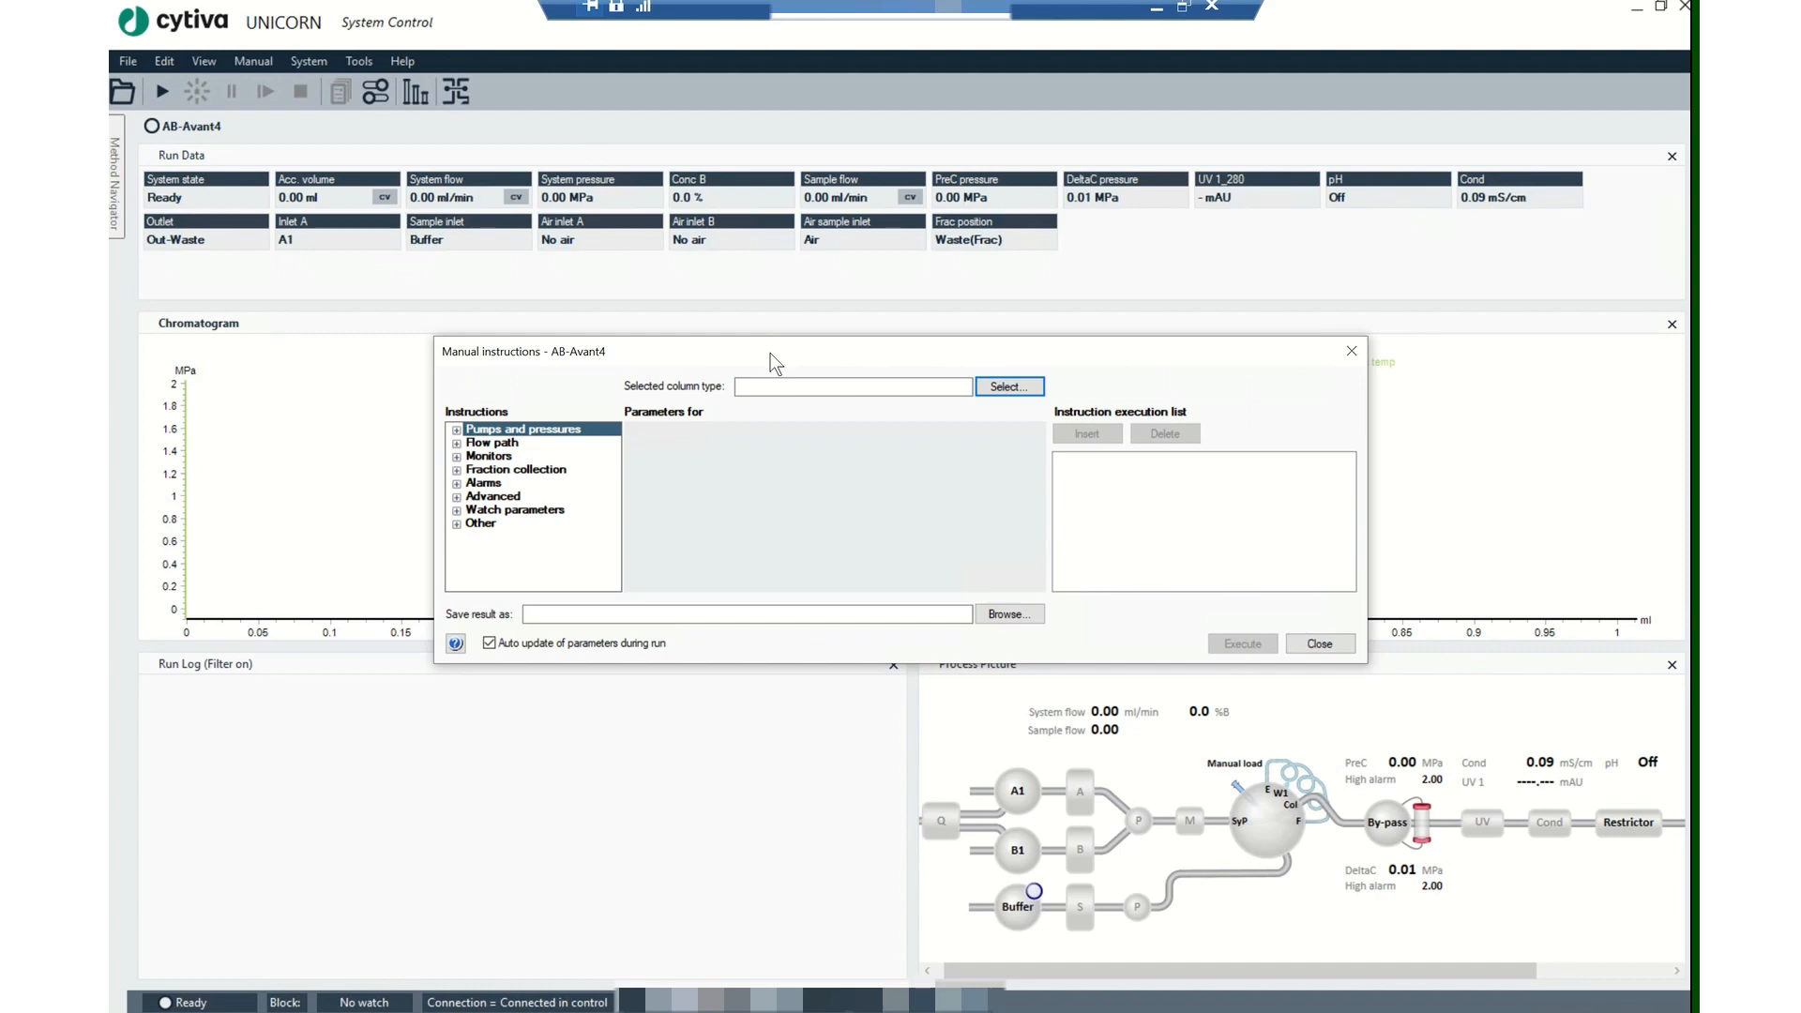
left_click_drag(769, 353, 767, 313)
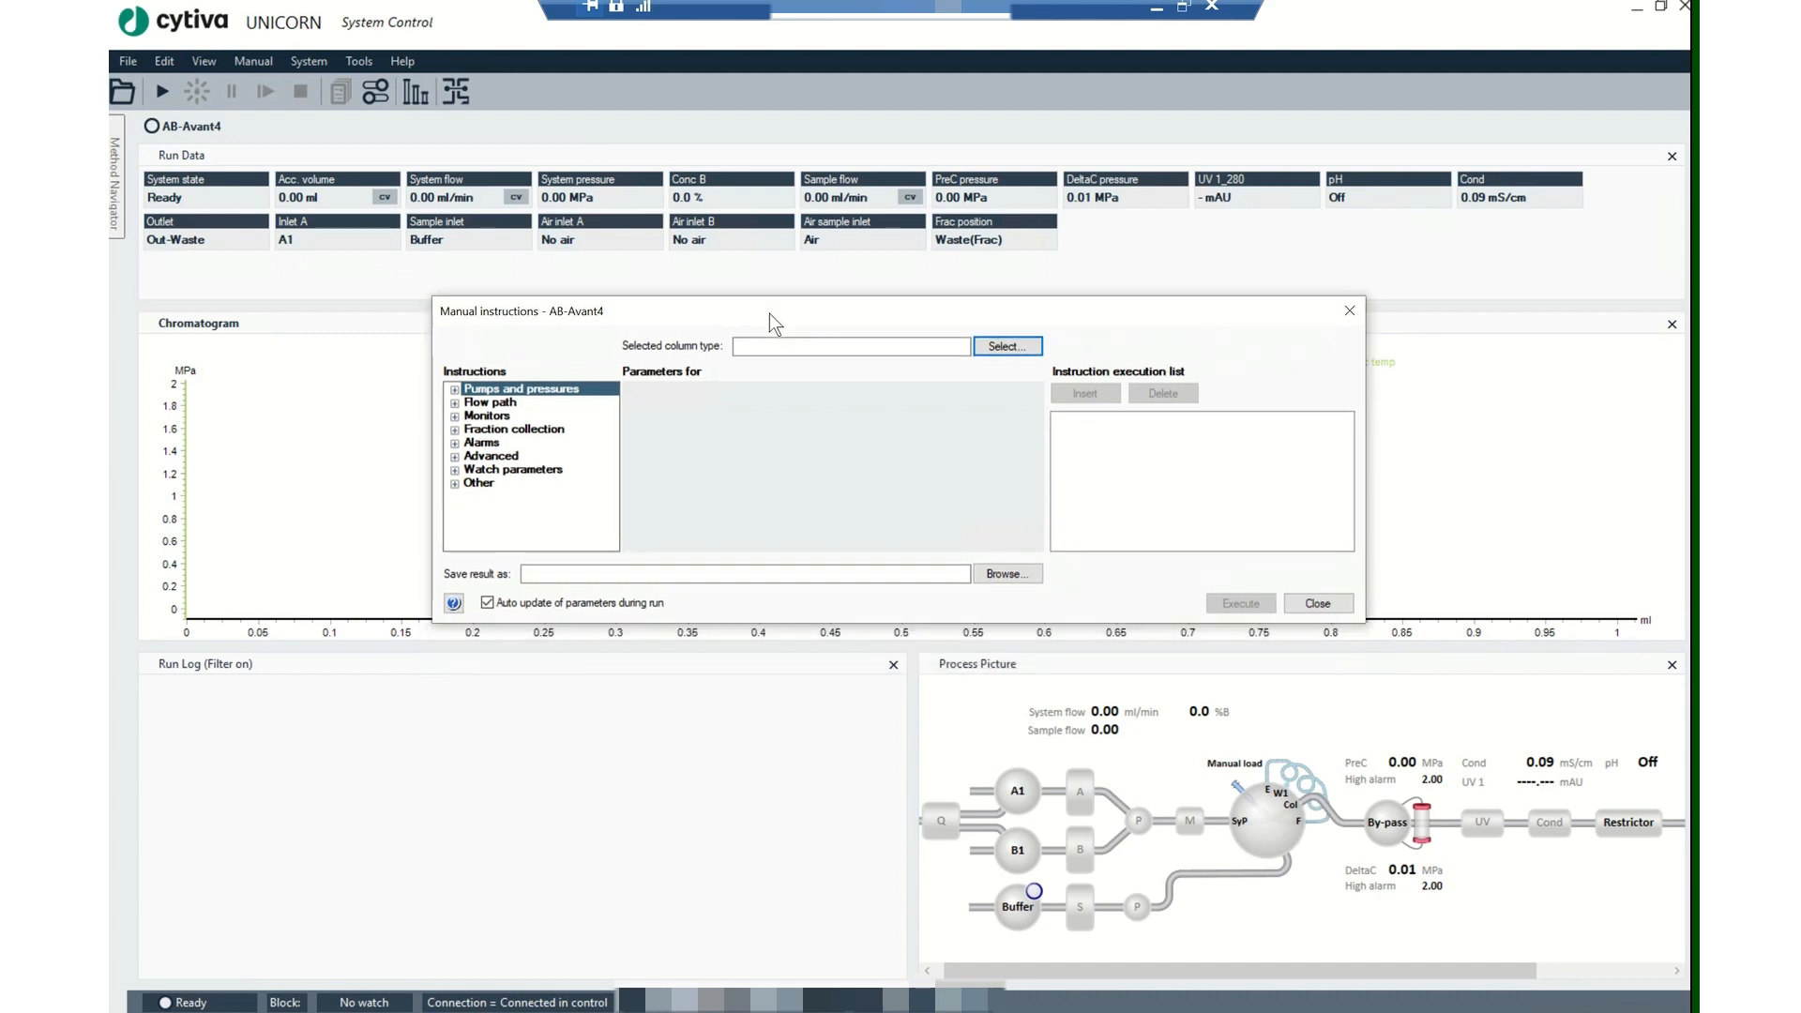
left_click(454, 390)
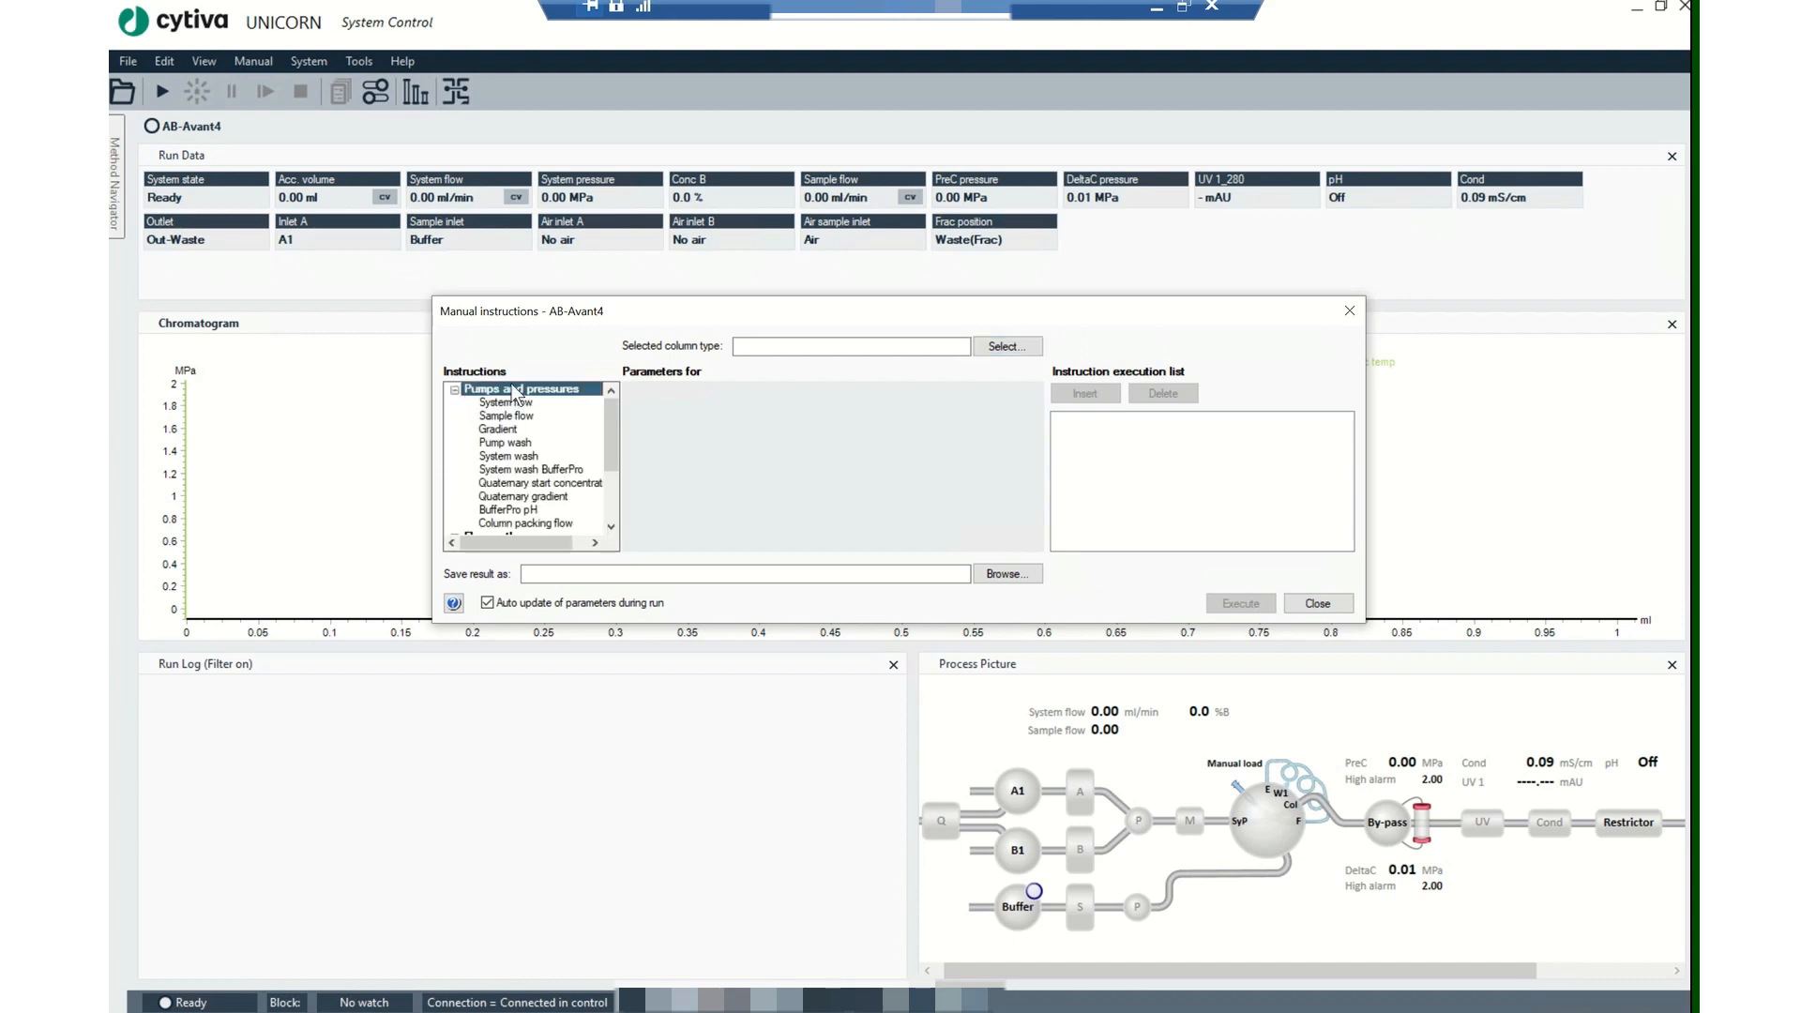
left_click(507, 444)
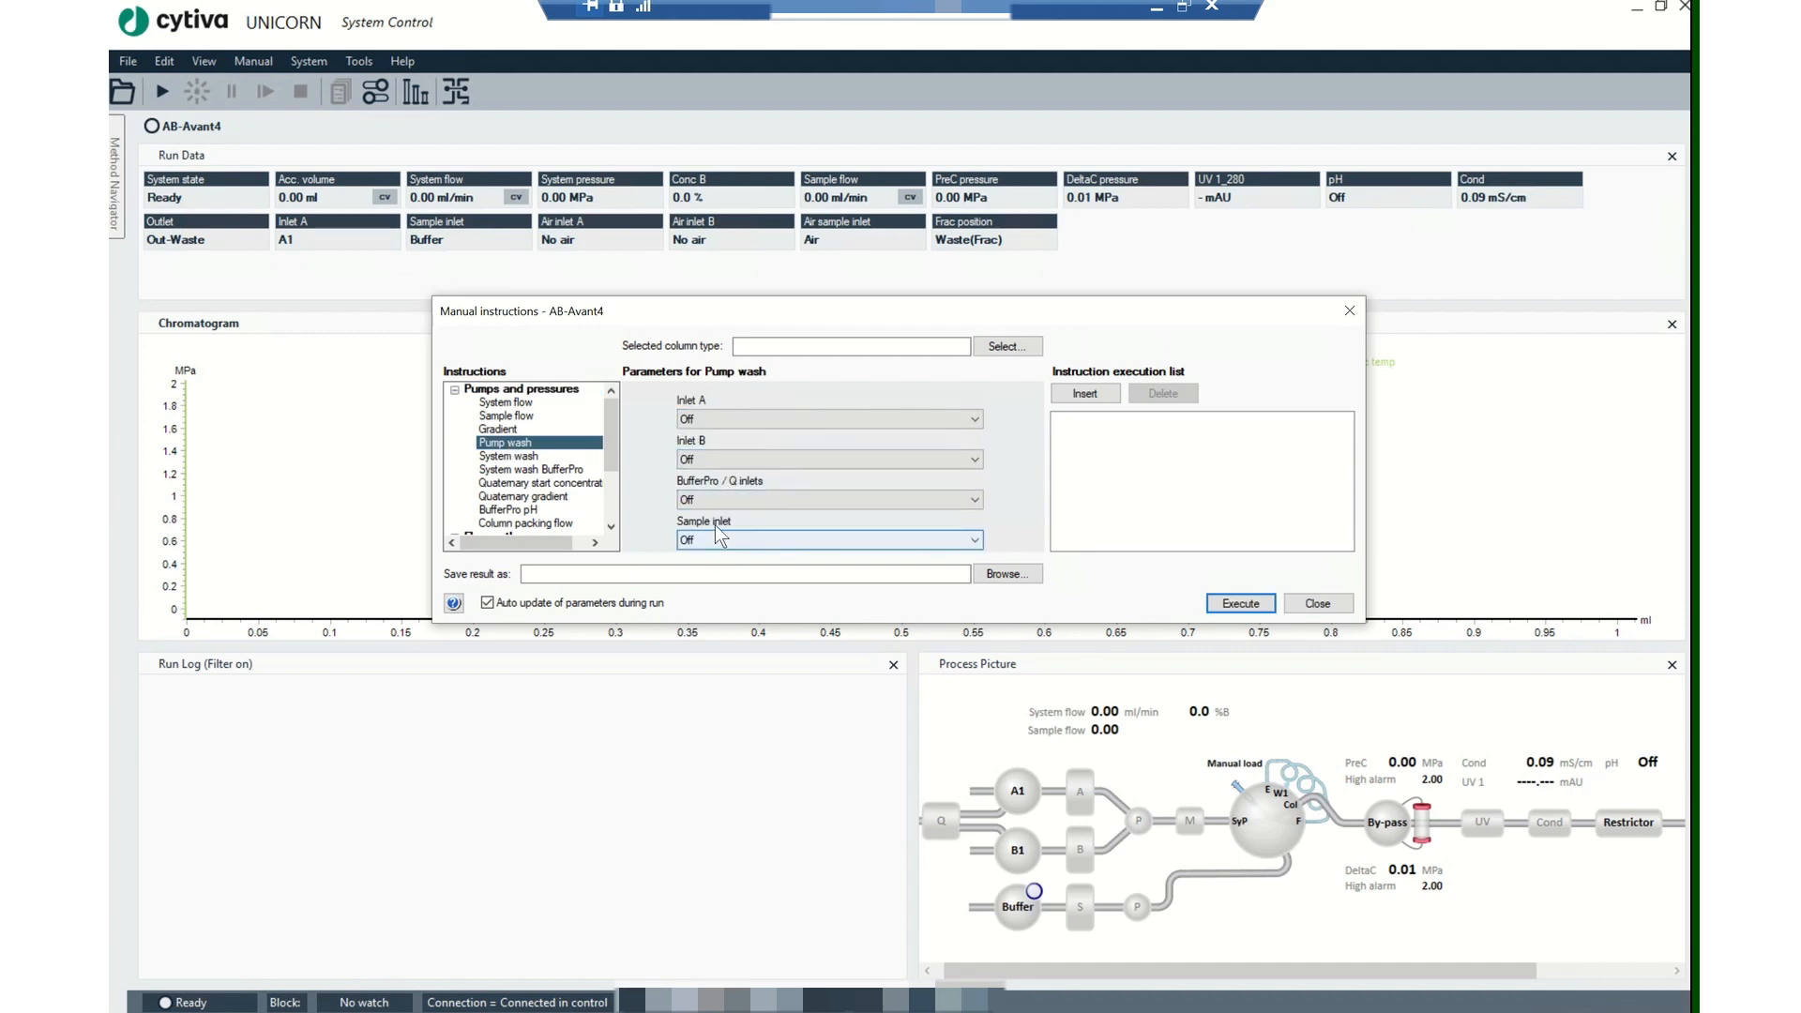
left_click(739, 420)
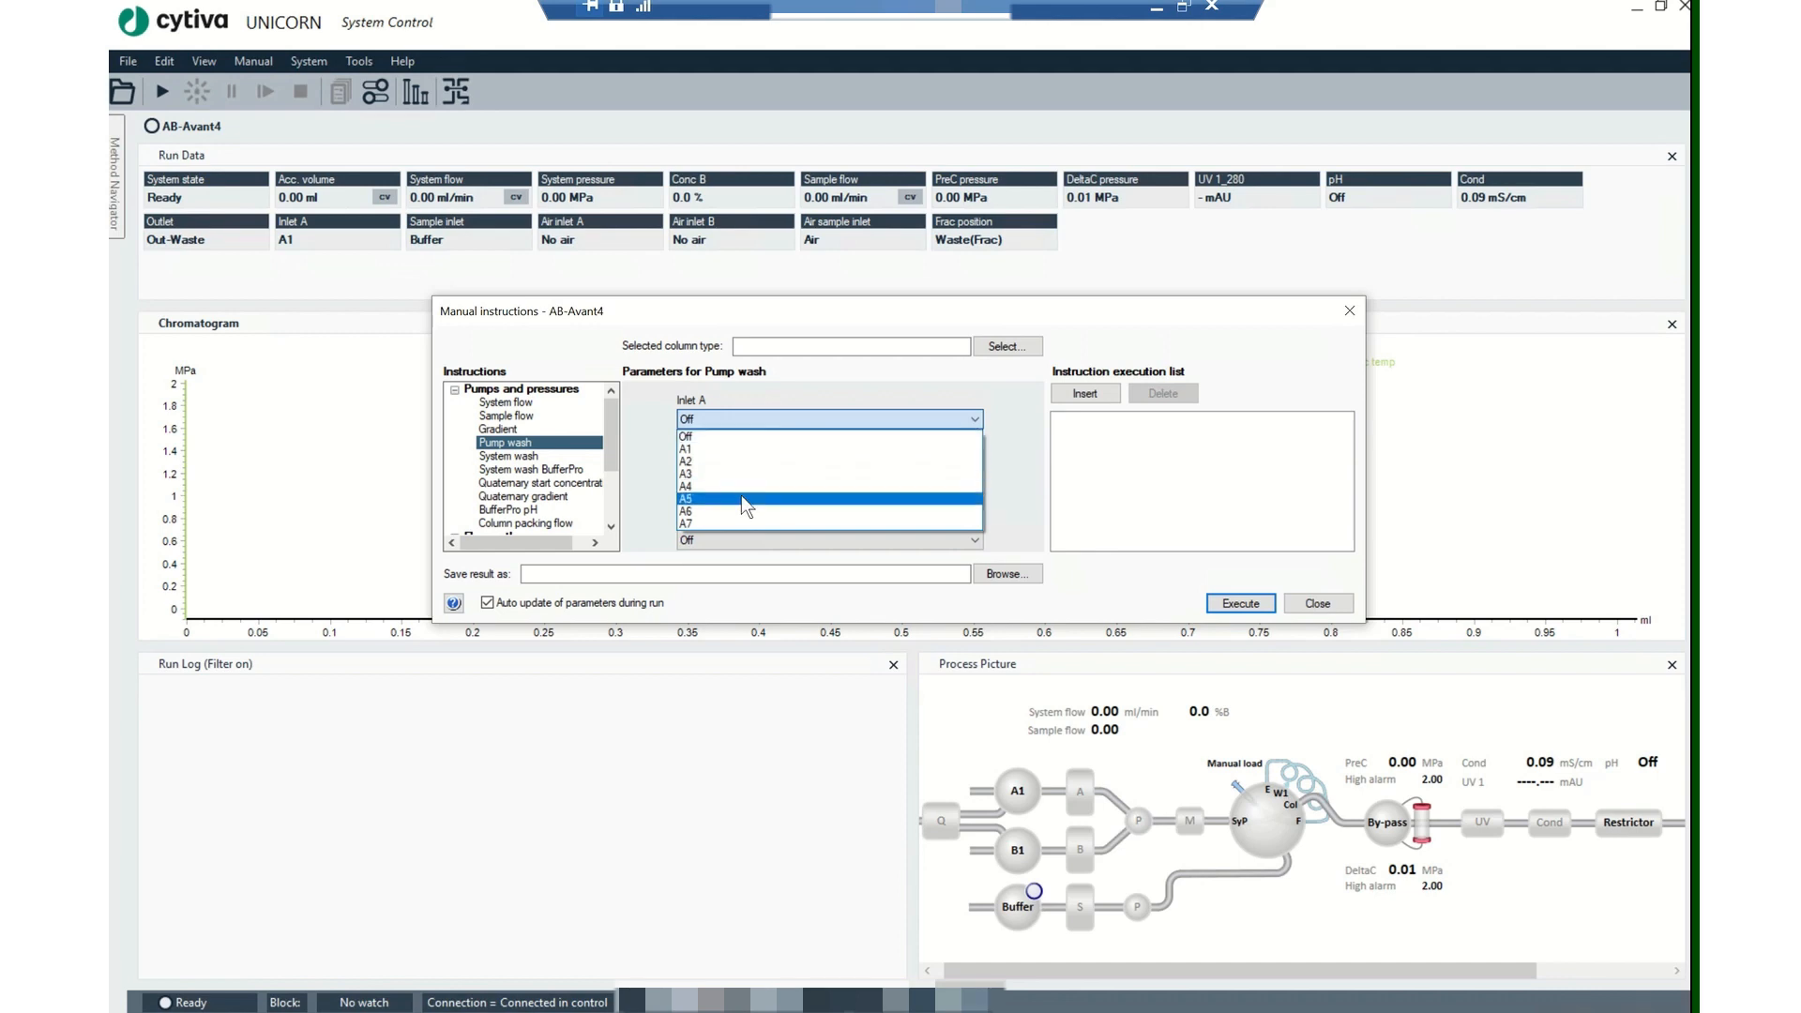
left_click(739, 447)
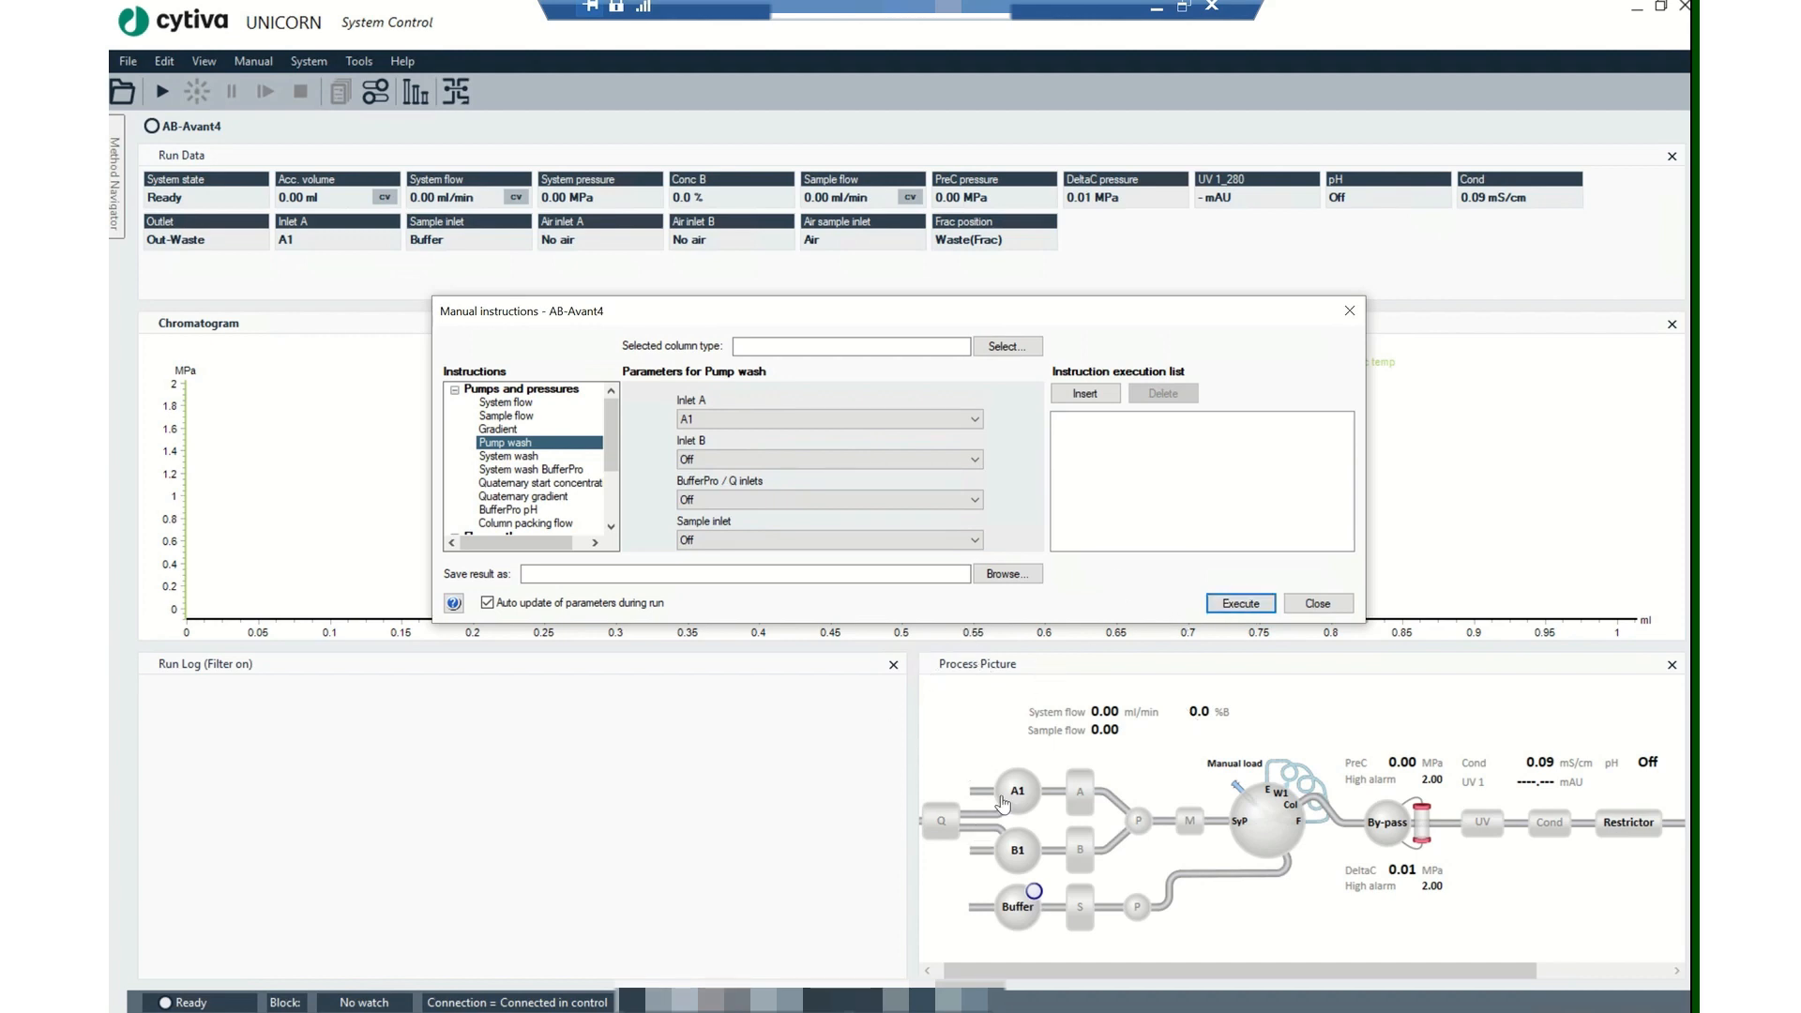
left_click(1240, 604)
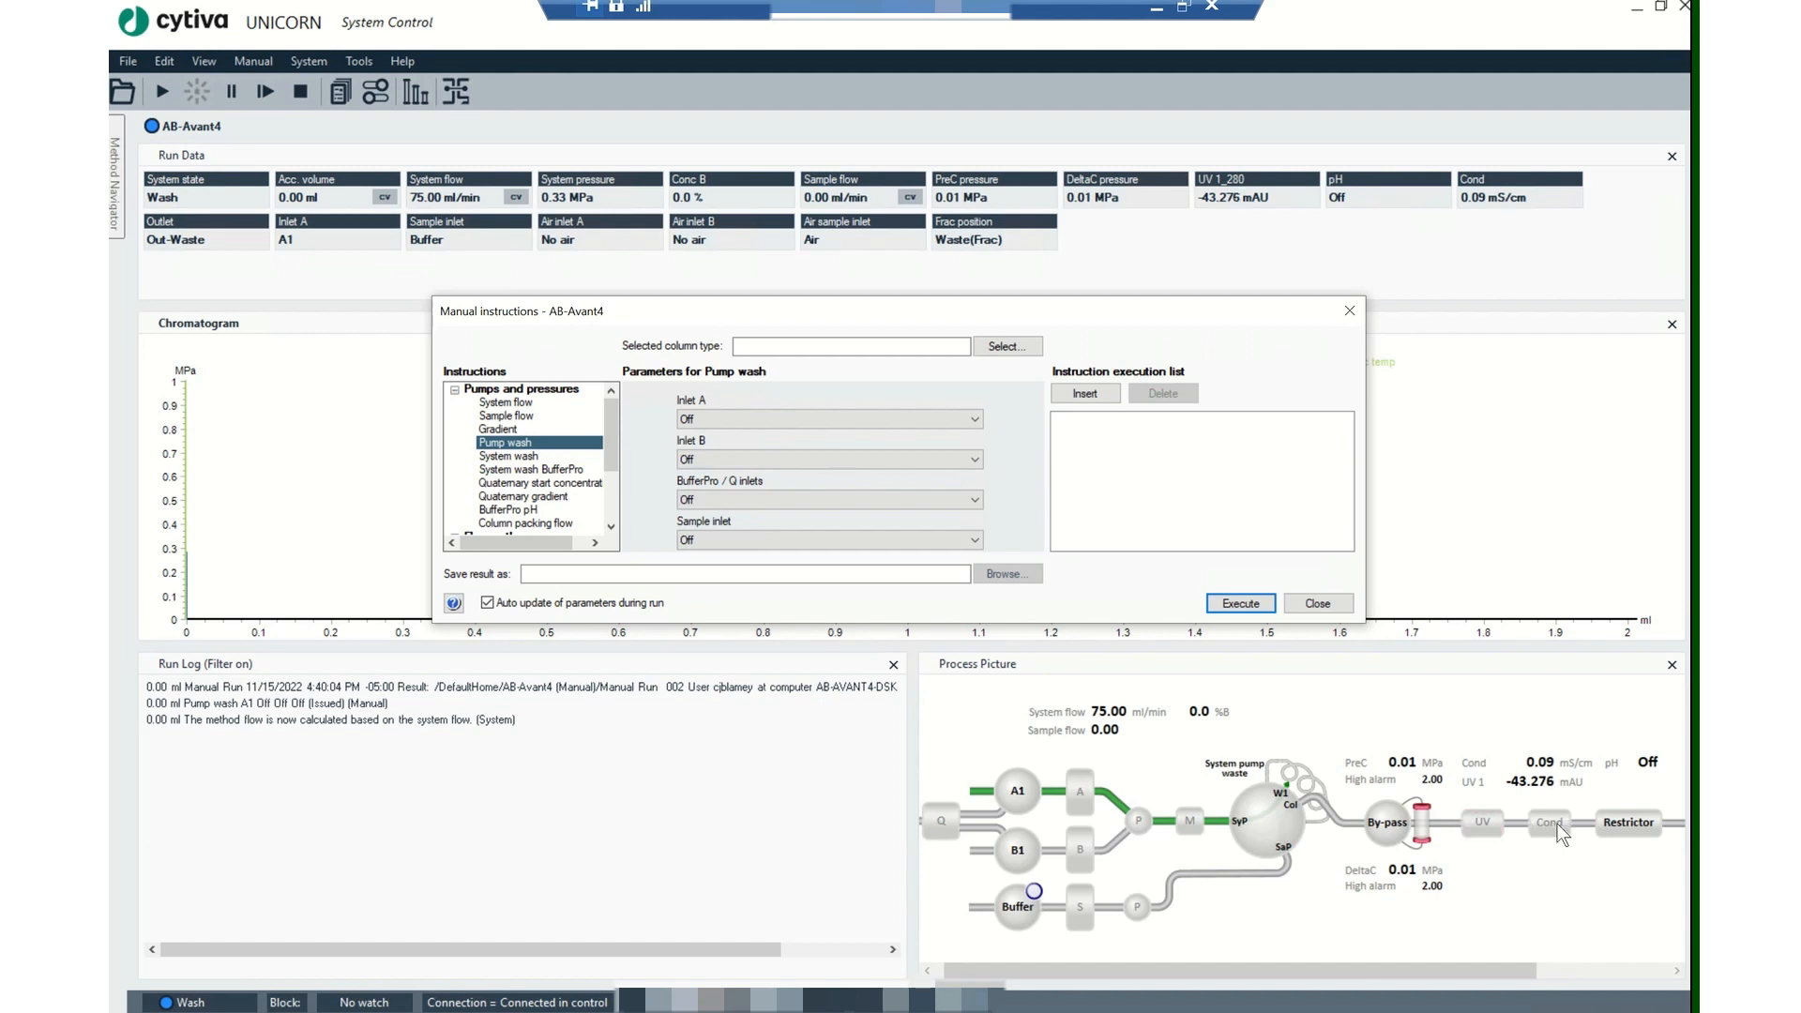
Step: Add two Pump wash instructions to the execution list, one for inlet A2 and one for inlet A3
mouse_move(1502, 838)
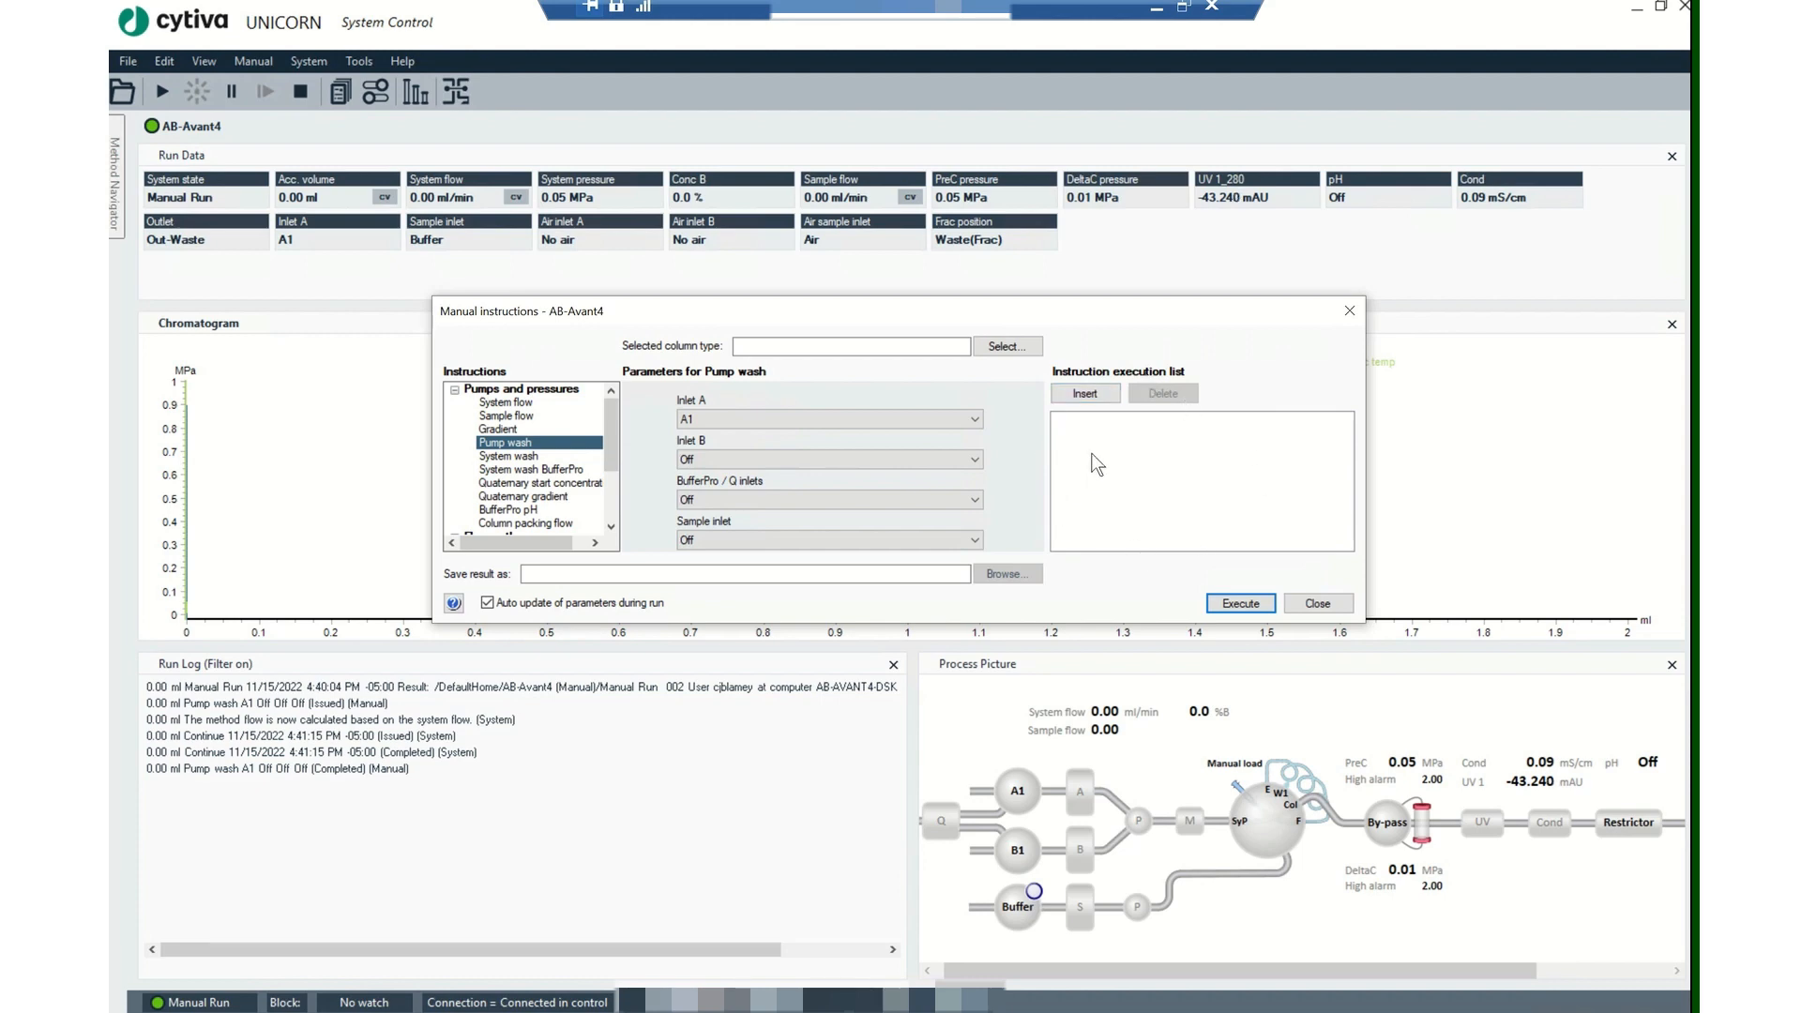
left_click(884, 418)
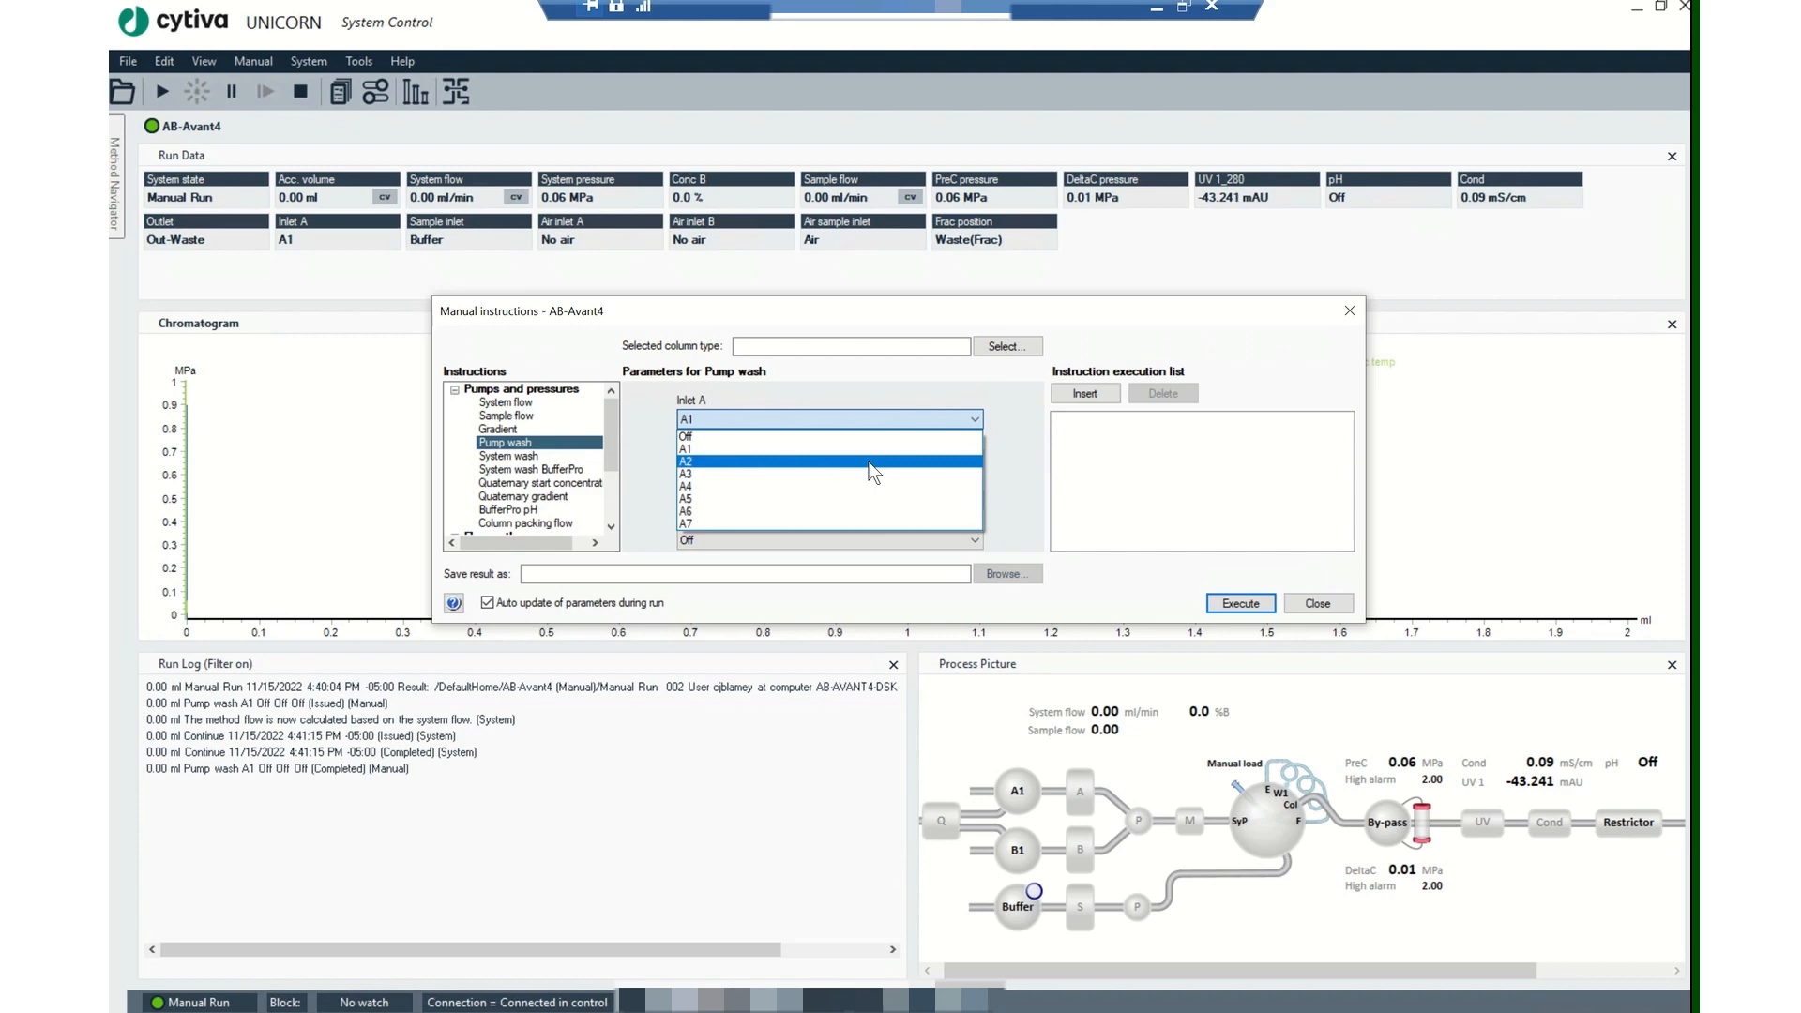
left_click(869, 461)
left_click(1077, 396)
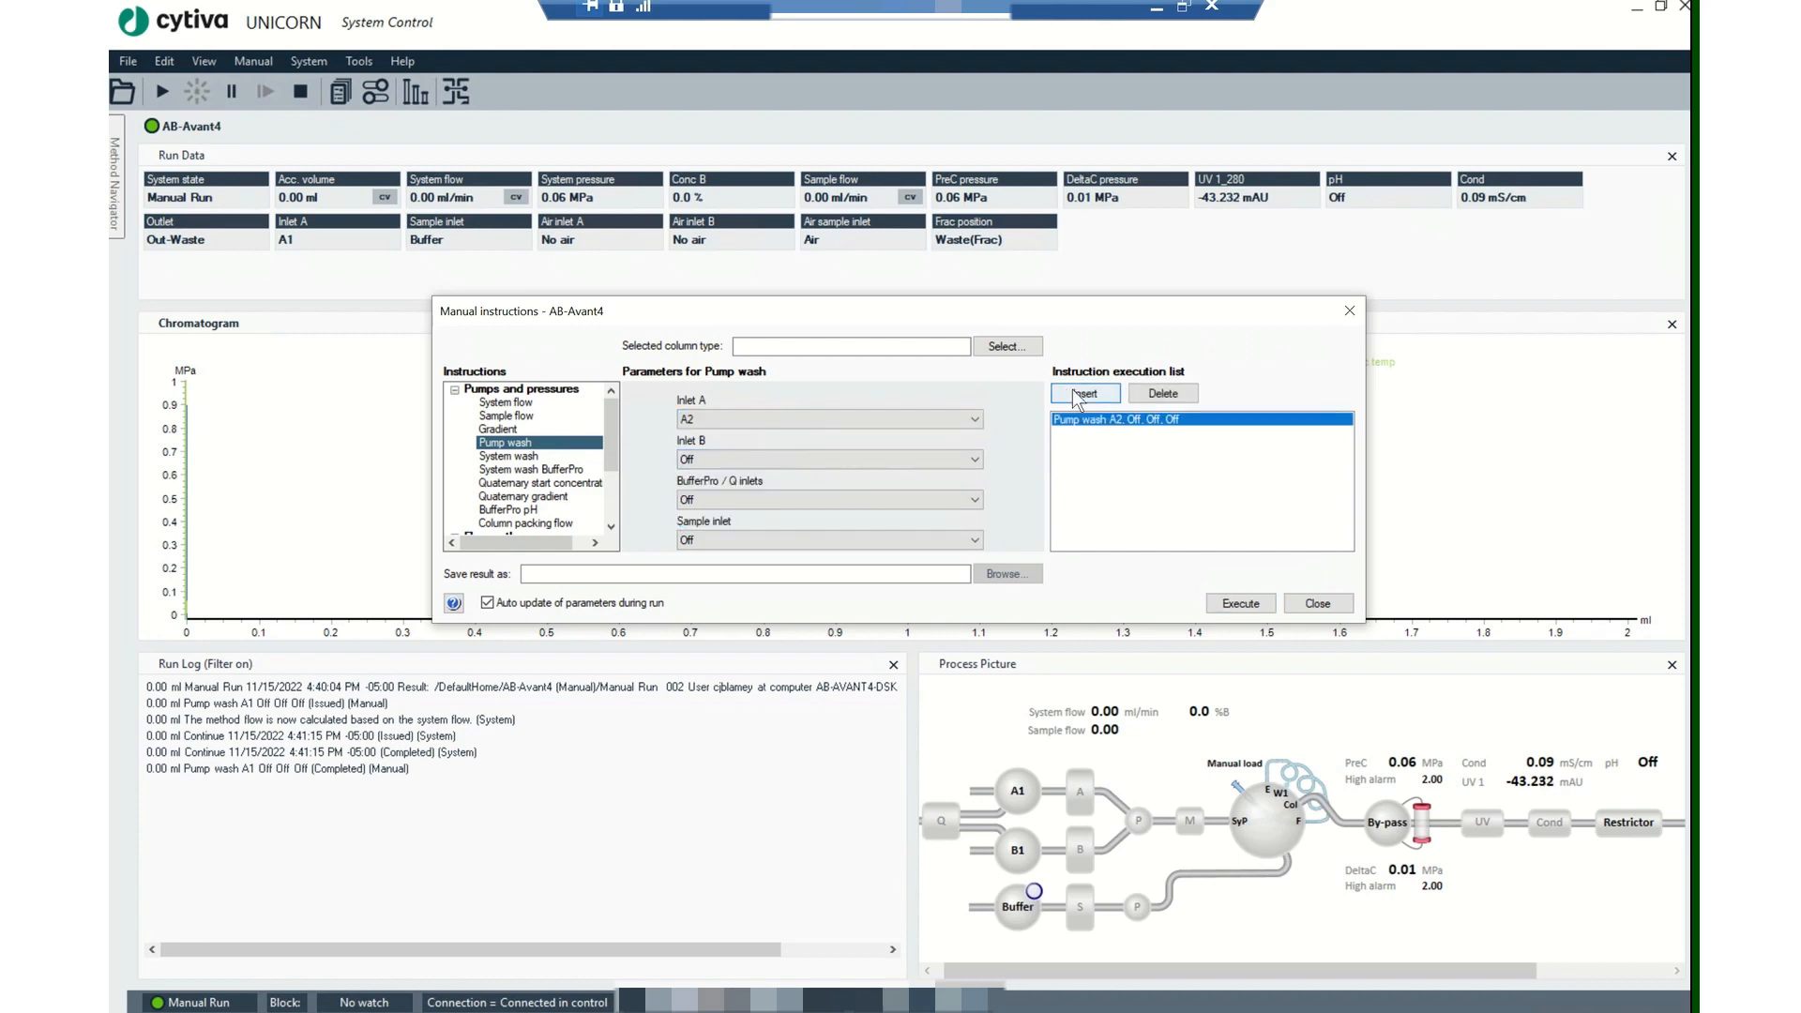
left_click(909, 420)
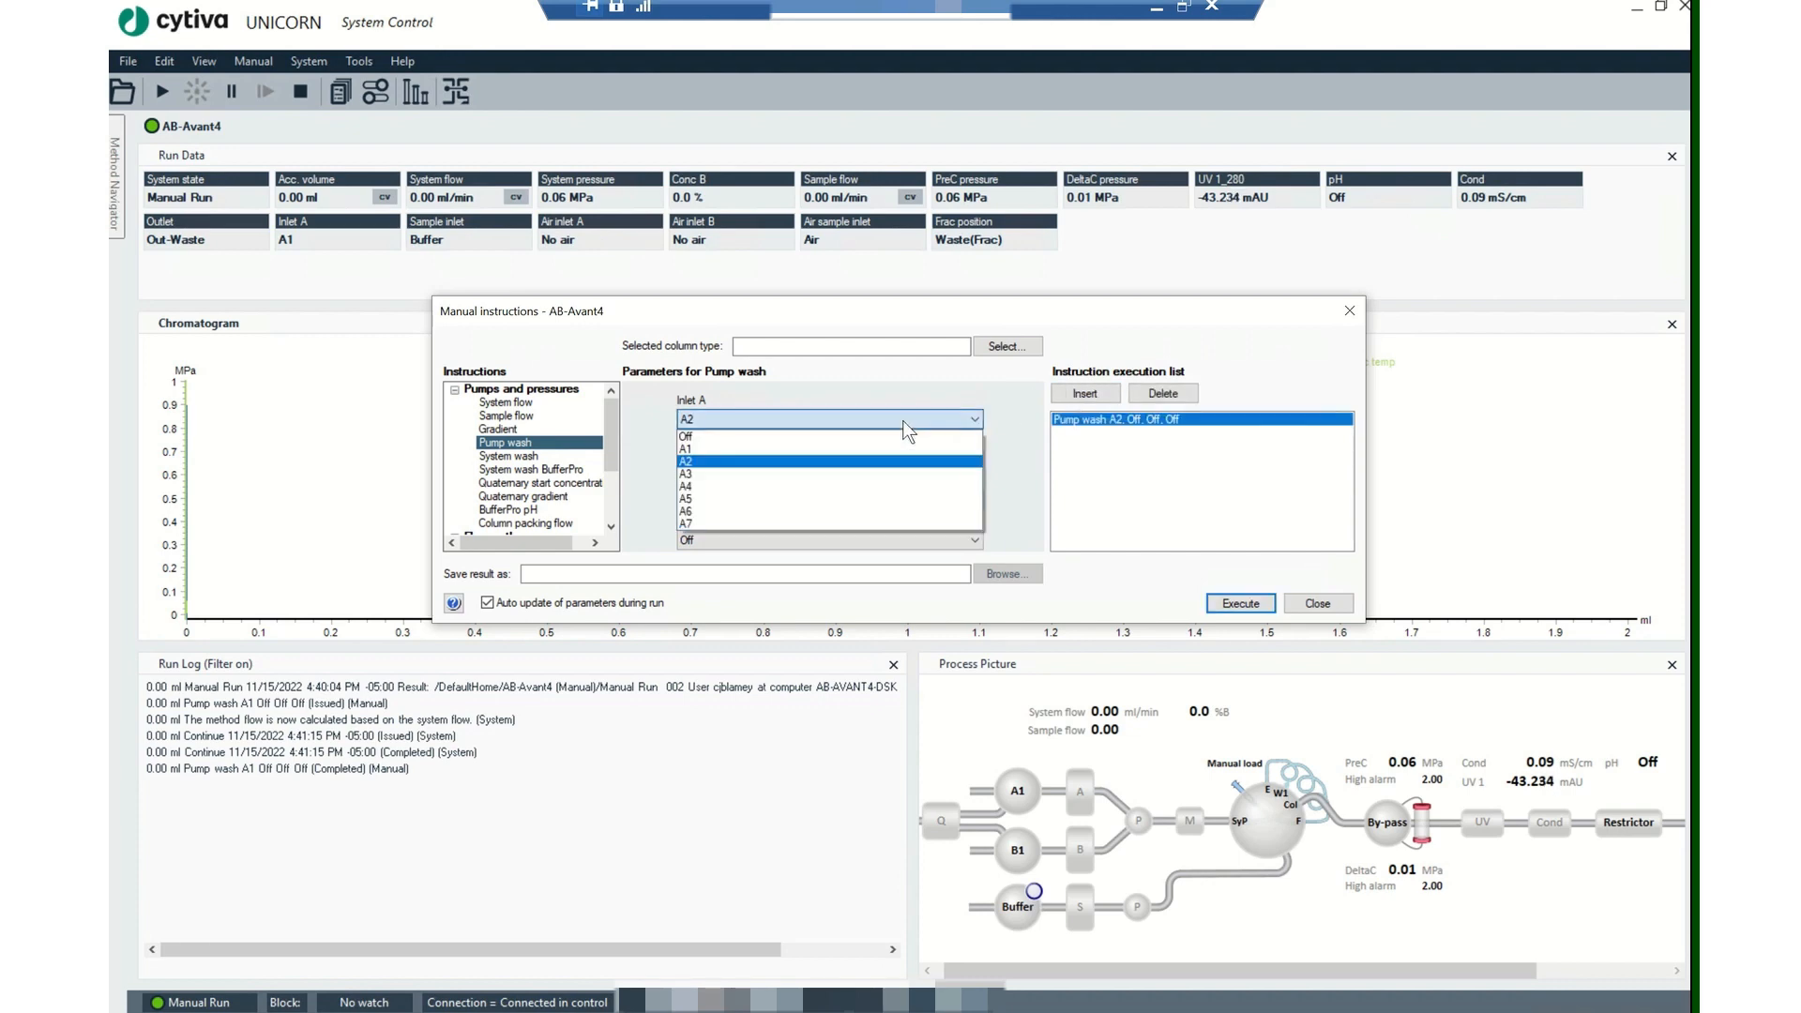
left_click(880, 472)
left_click(1070, 395)
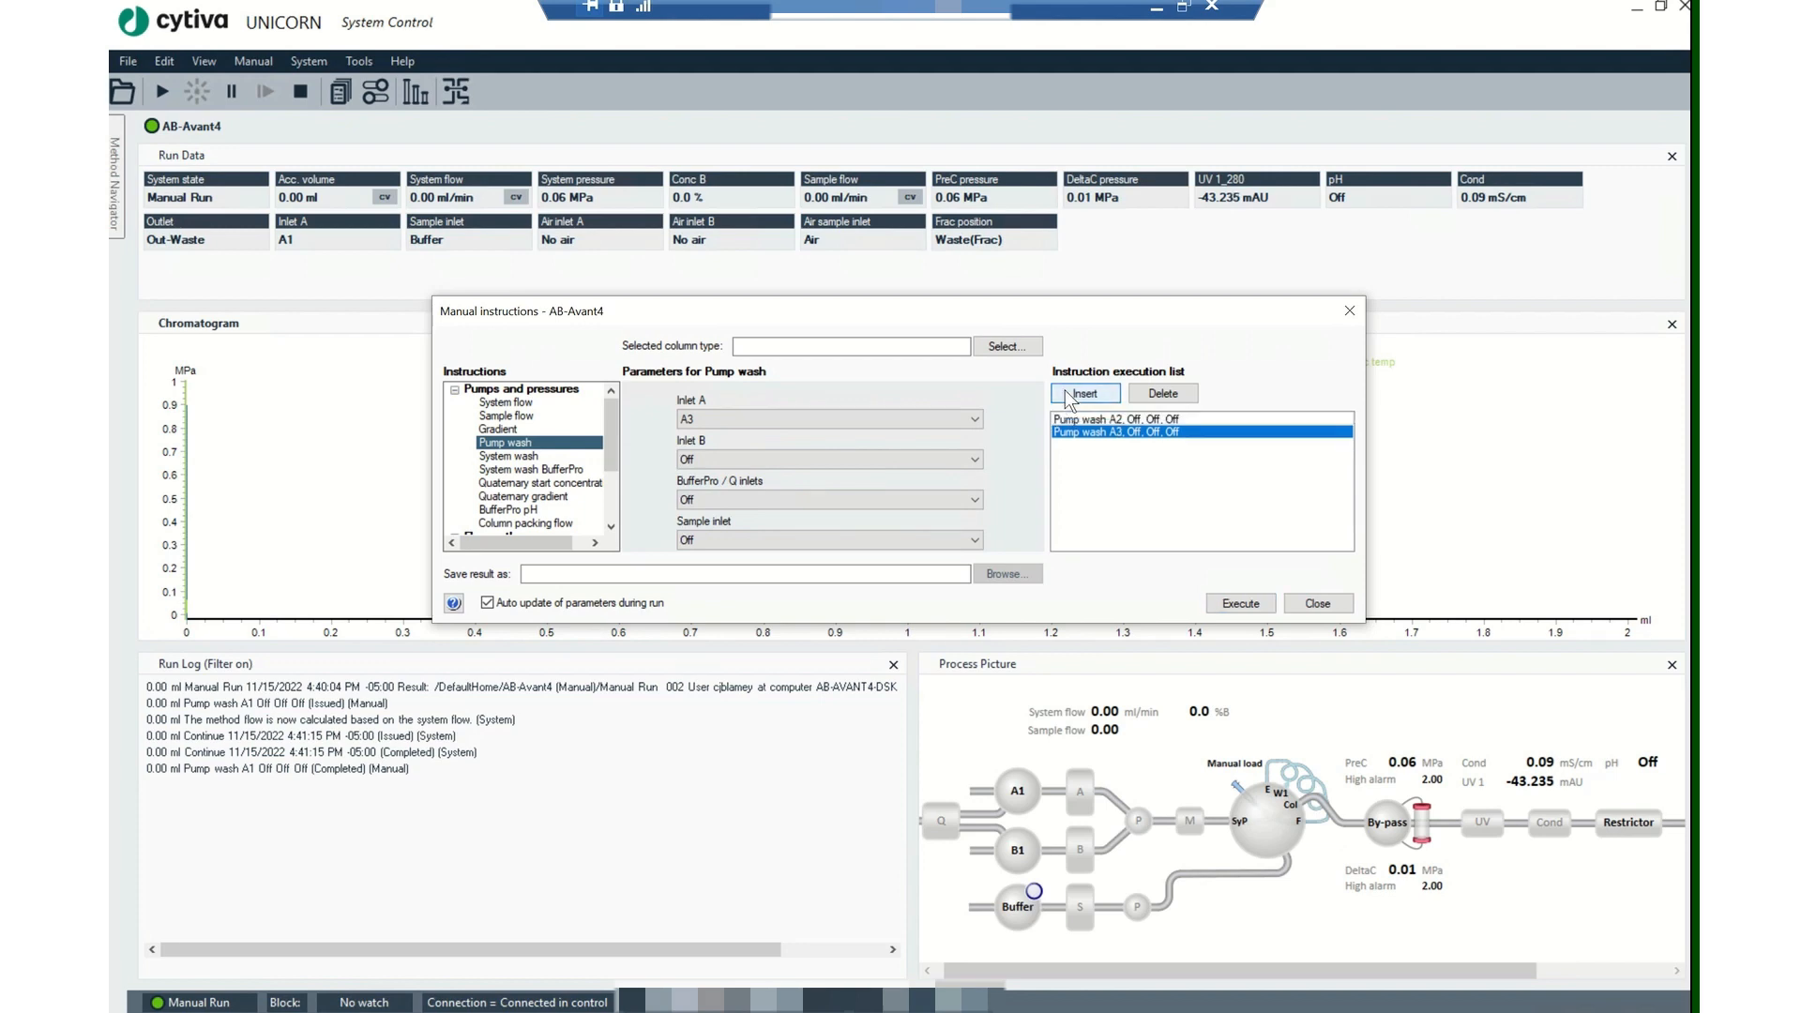
Step: Add a Pump wash with Inlet A off and Inlet B set to B1, and execute the whole instruction list
left_click(893, 428)
left_click(889, 433)
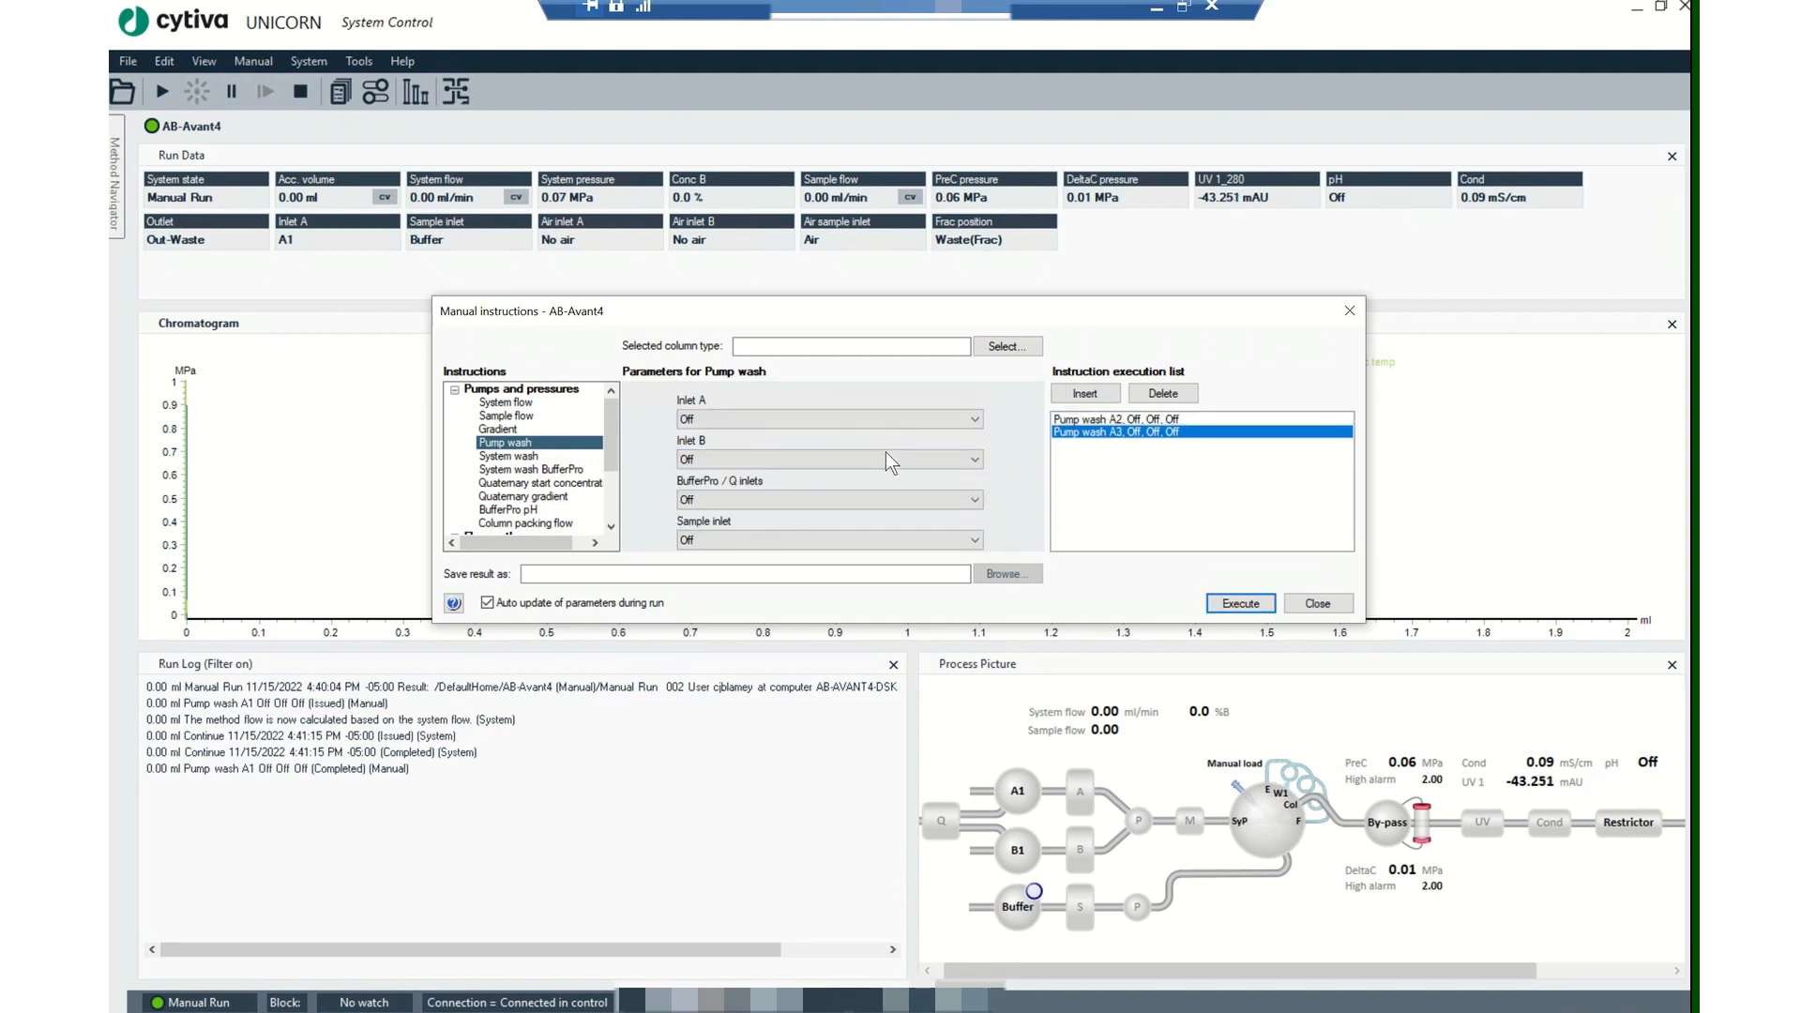
left_click(882, 462)
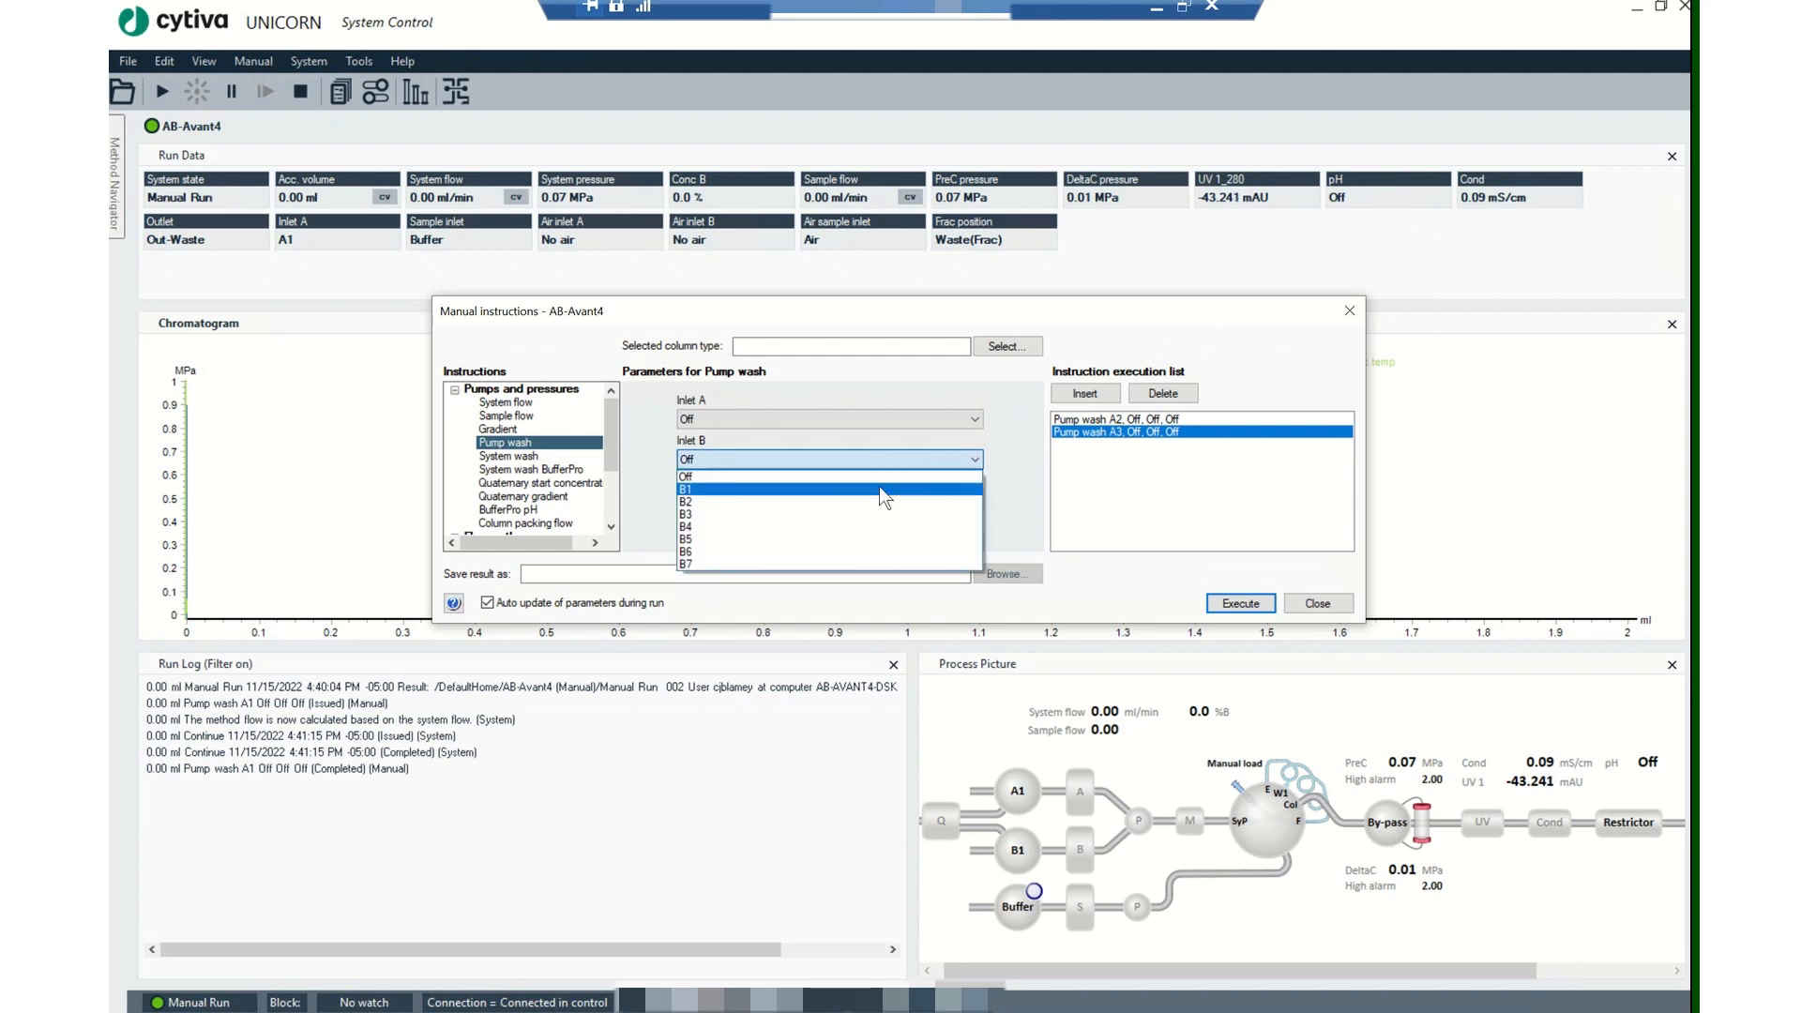
left_click(882, 490)
left_click(1087, 395)
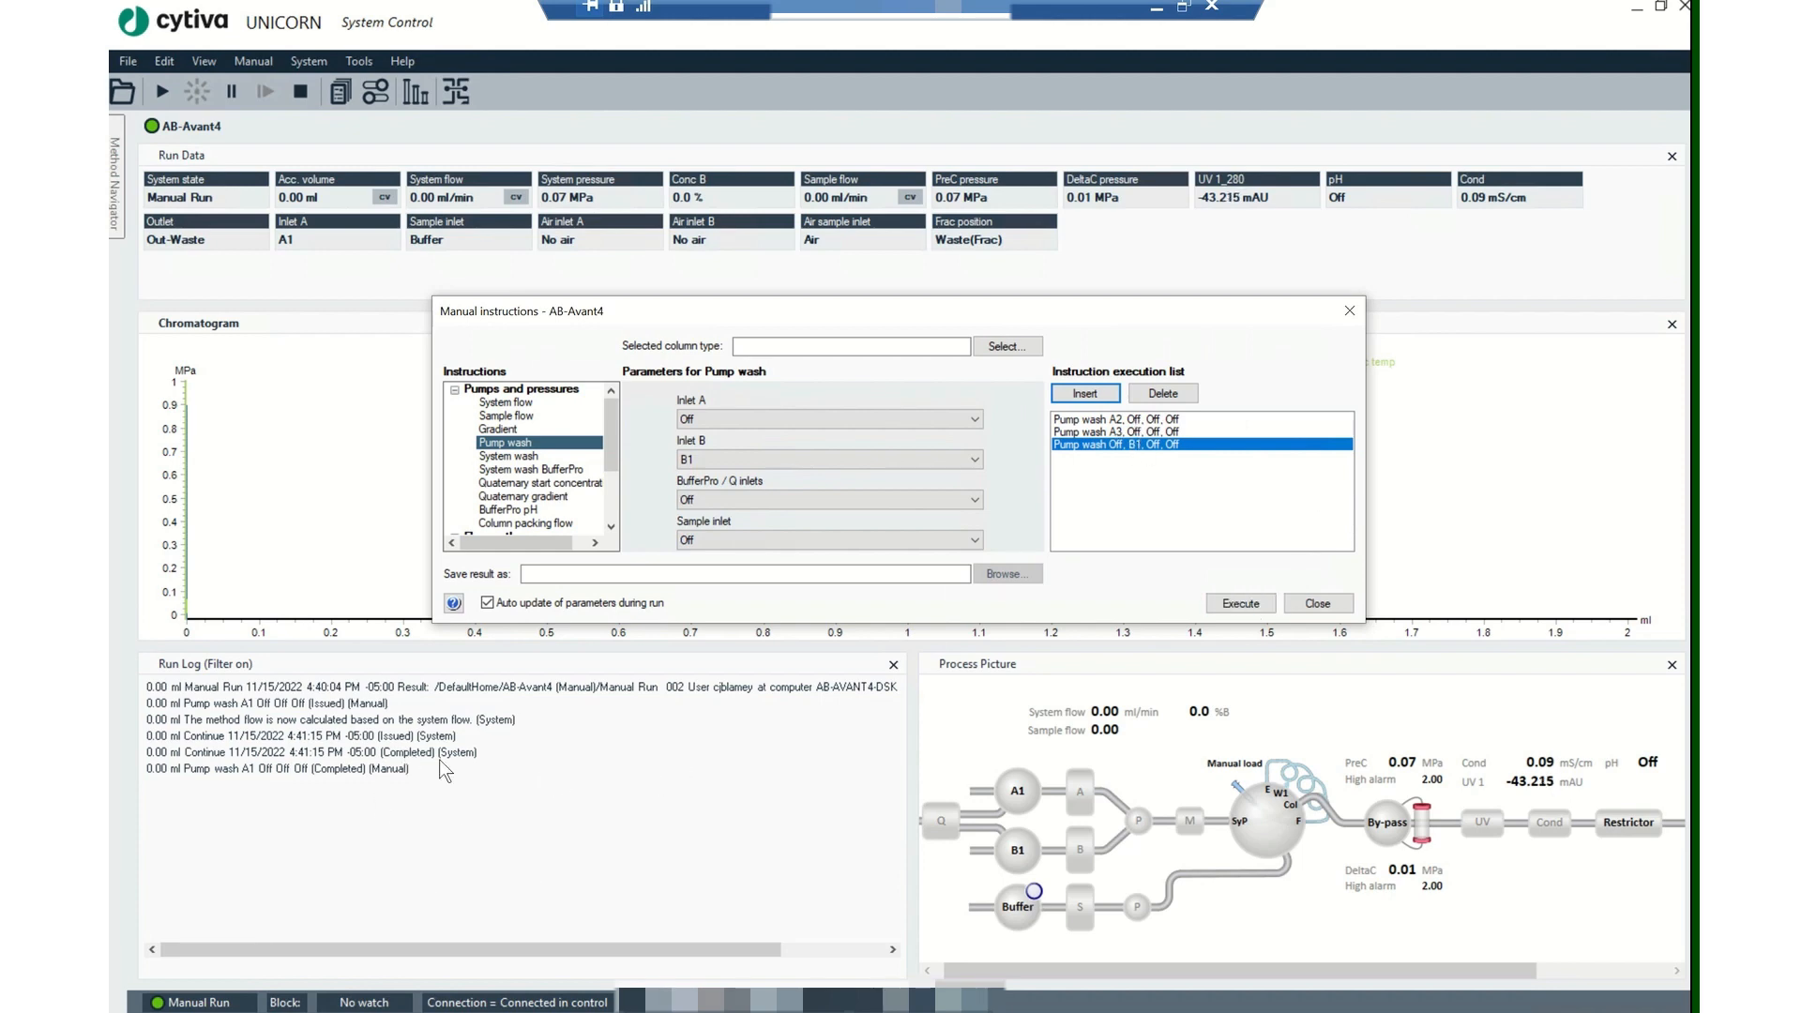
left_click(1249, 607)
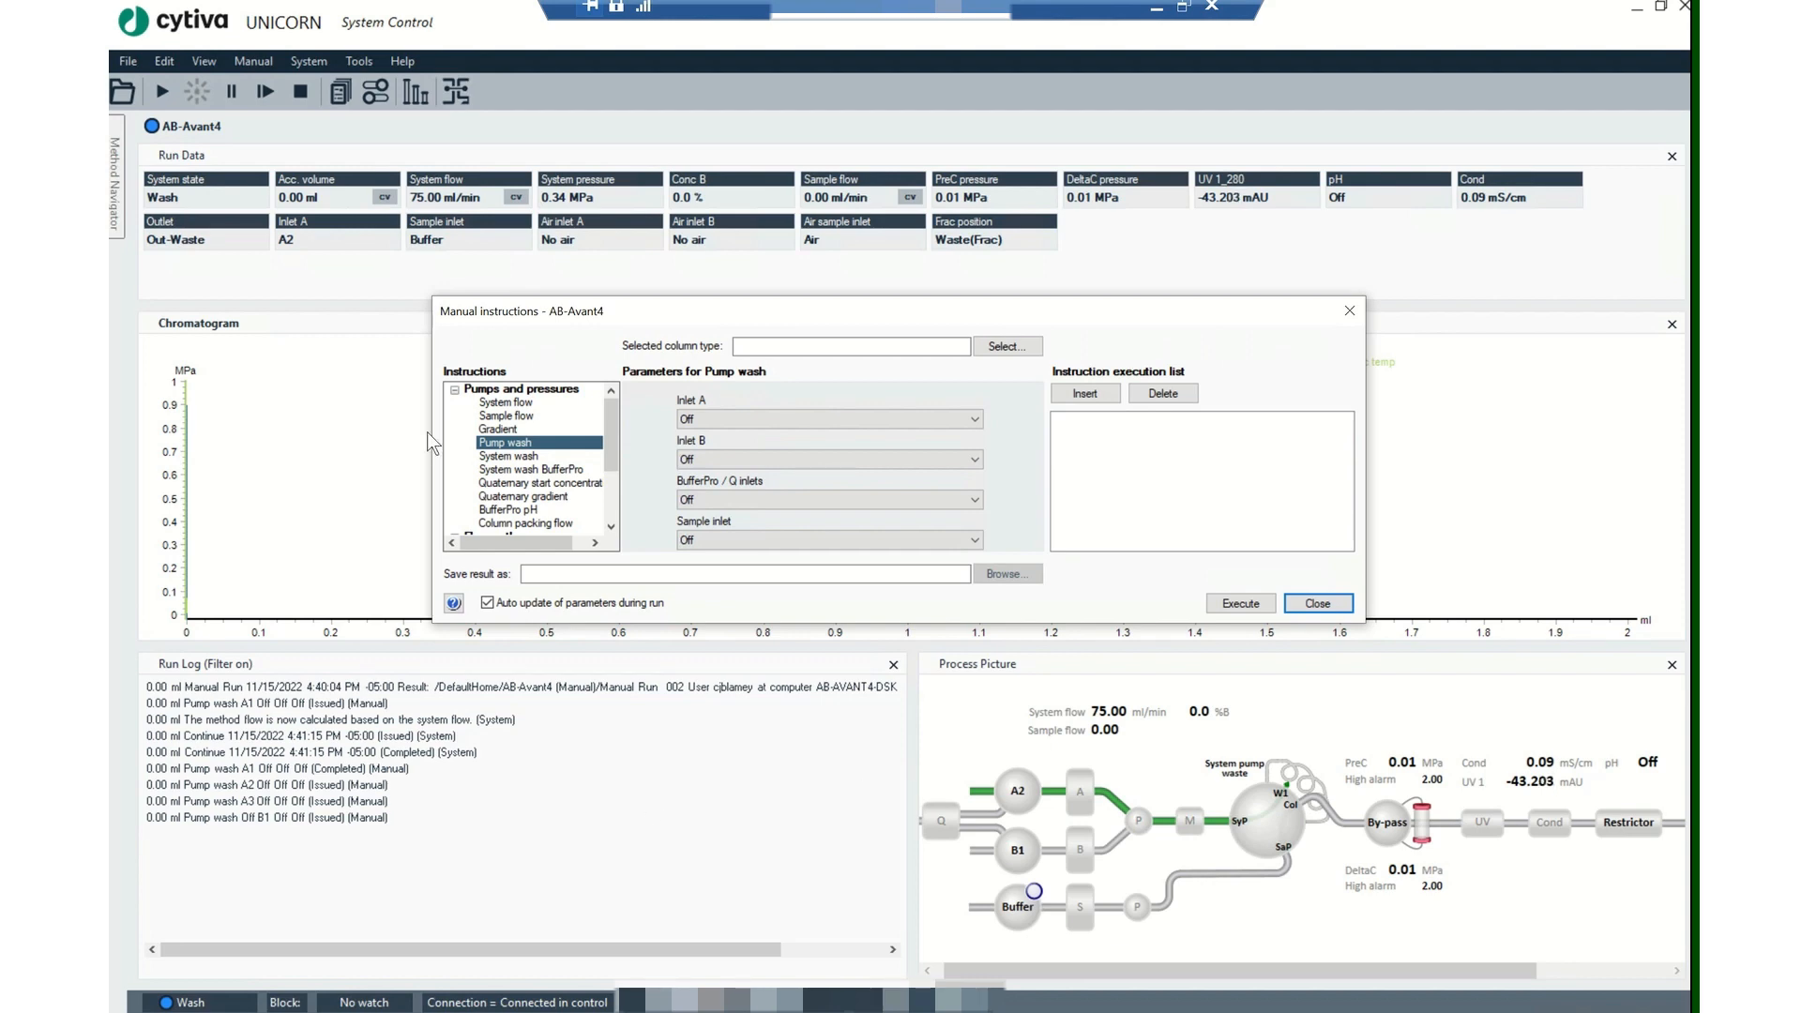
Step: Continue past the running A2 and A3 pump washes to reach the queued B1 wash
left_click(263, 92)
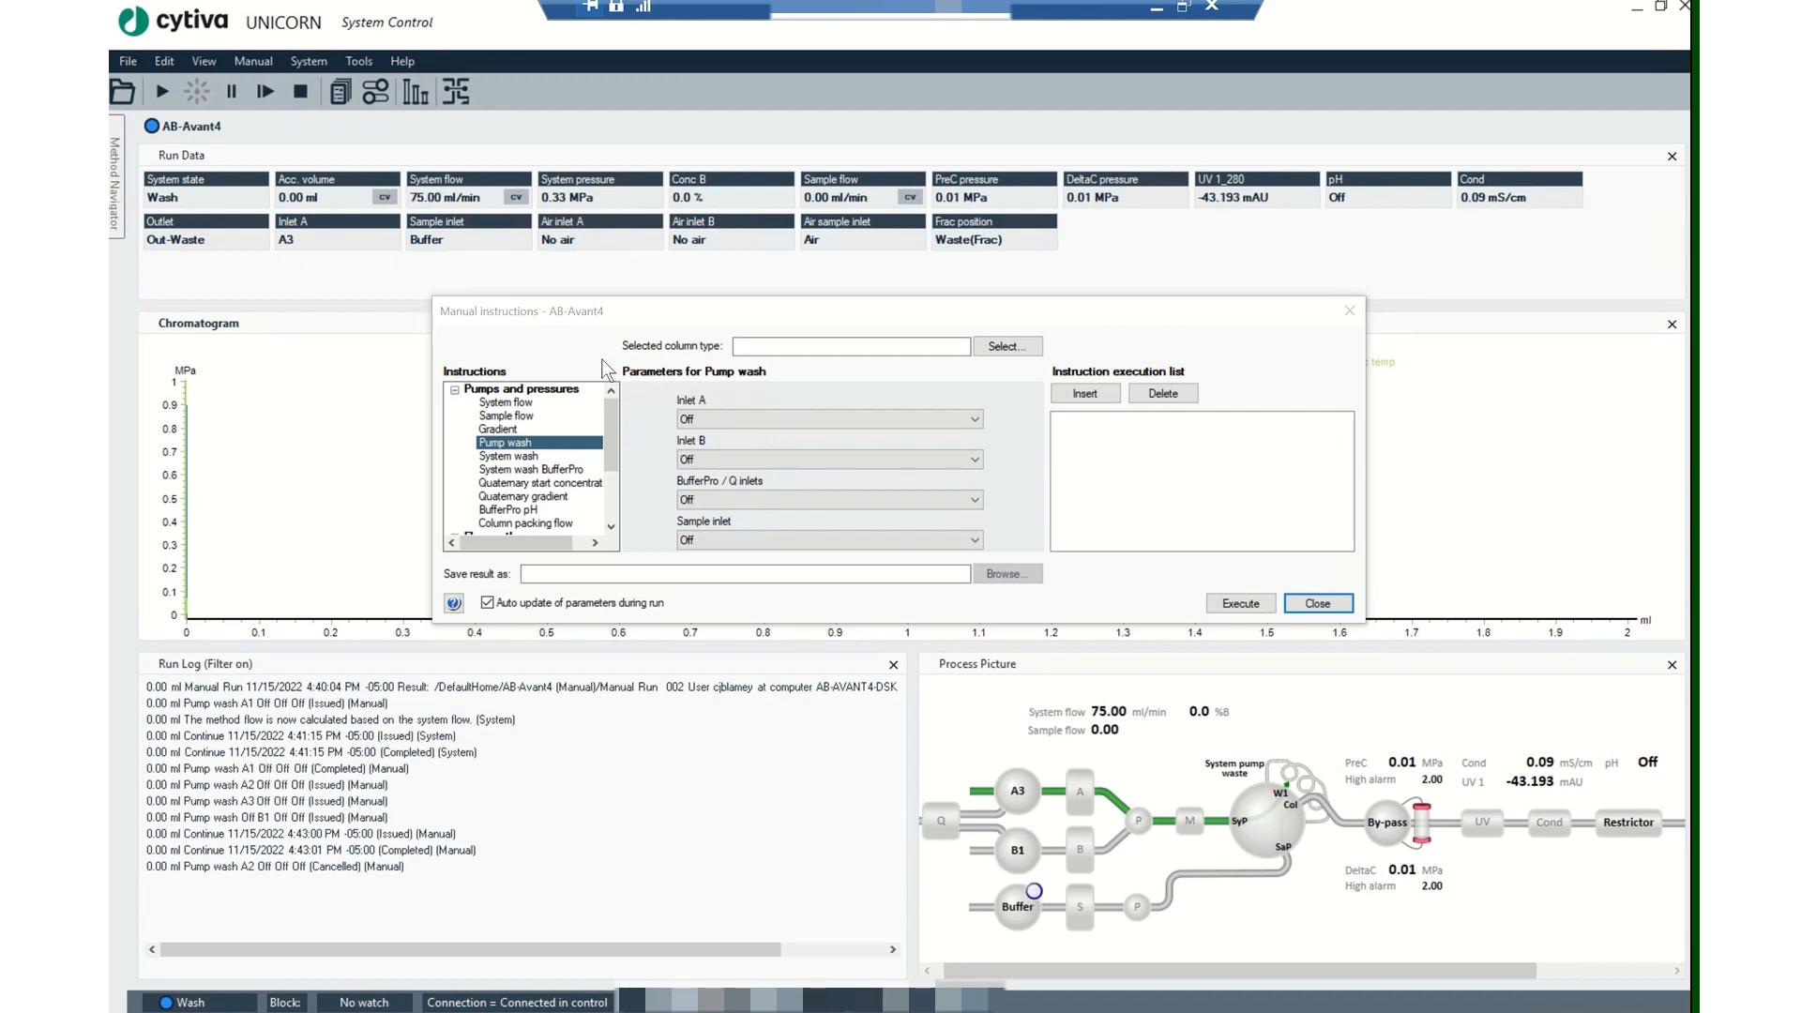
left_click(266, 85)
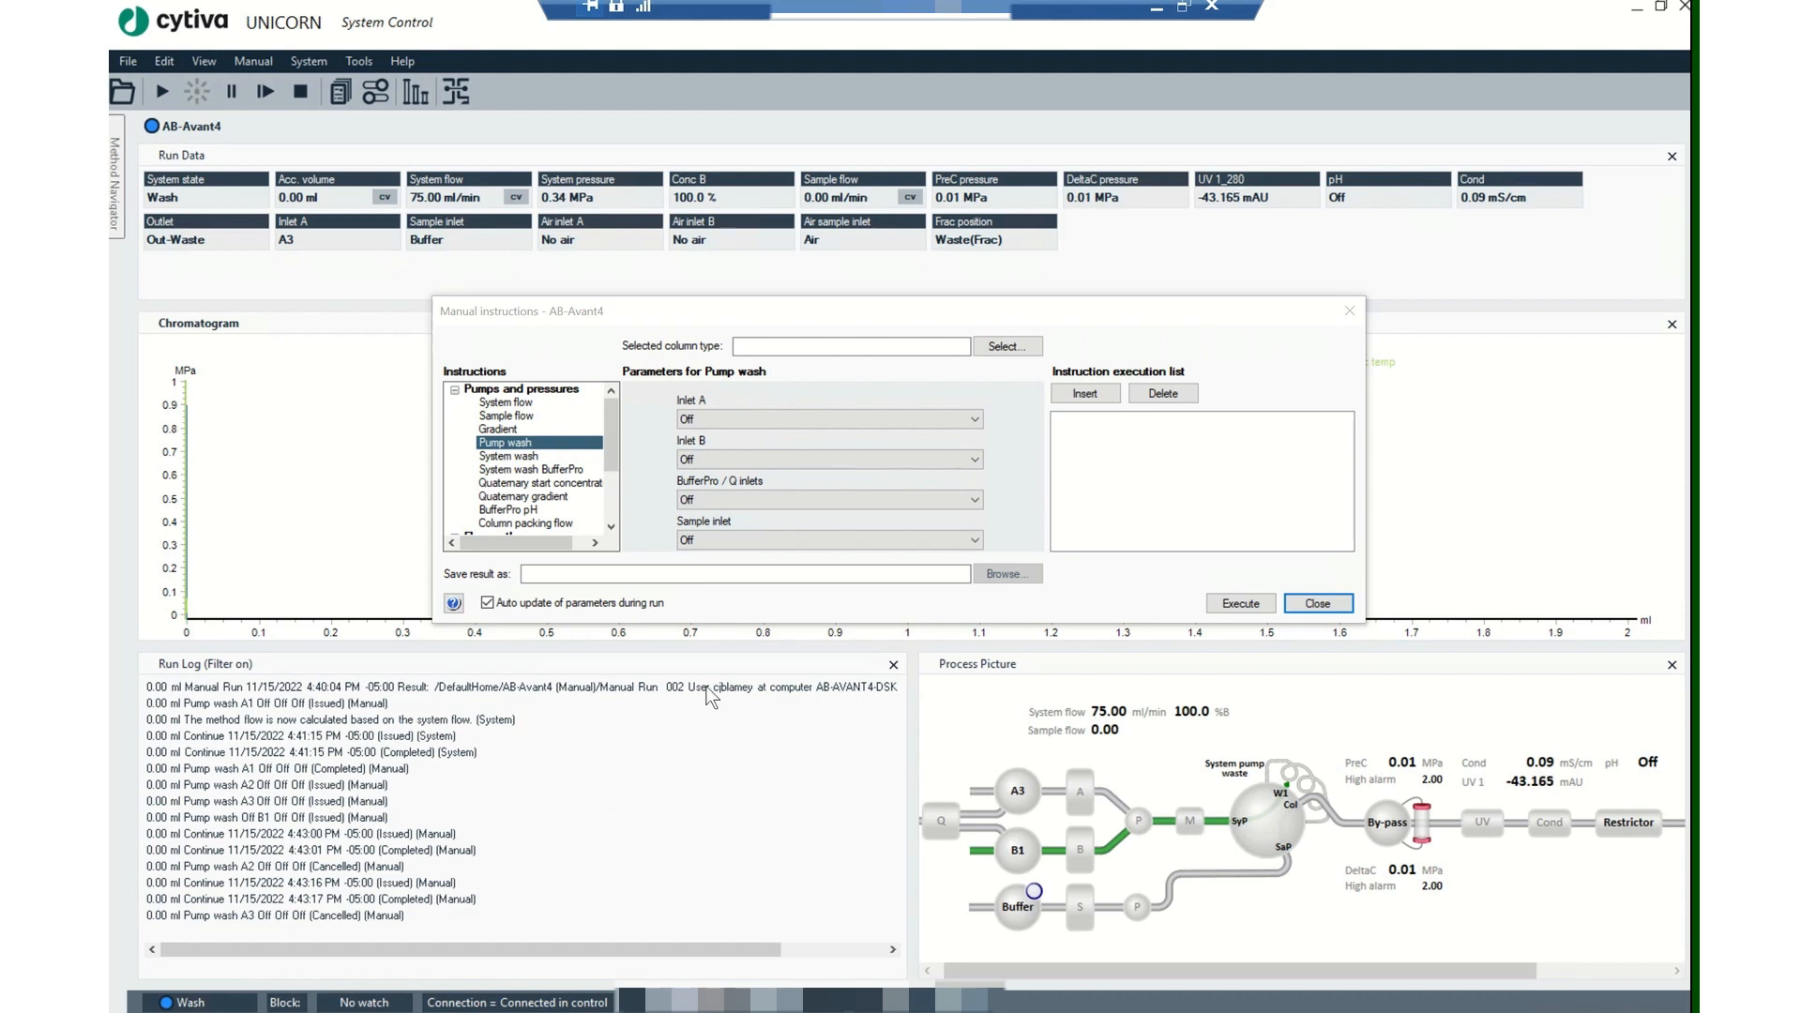
Step: Execute a Pump wash for inlet B2 and continue past the B1 and B2 washes to end them early
left_click(820, 454)
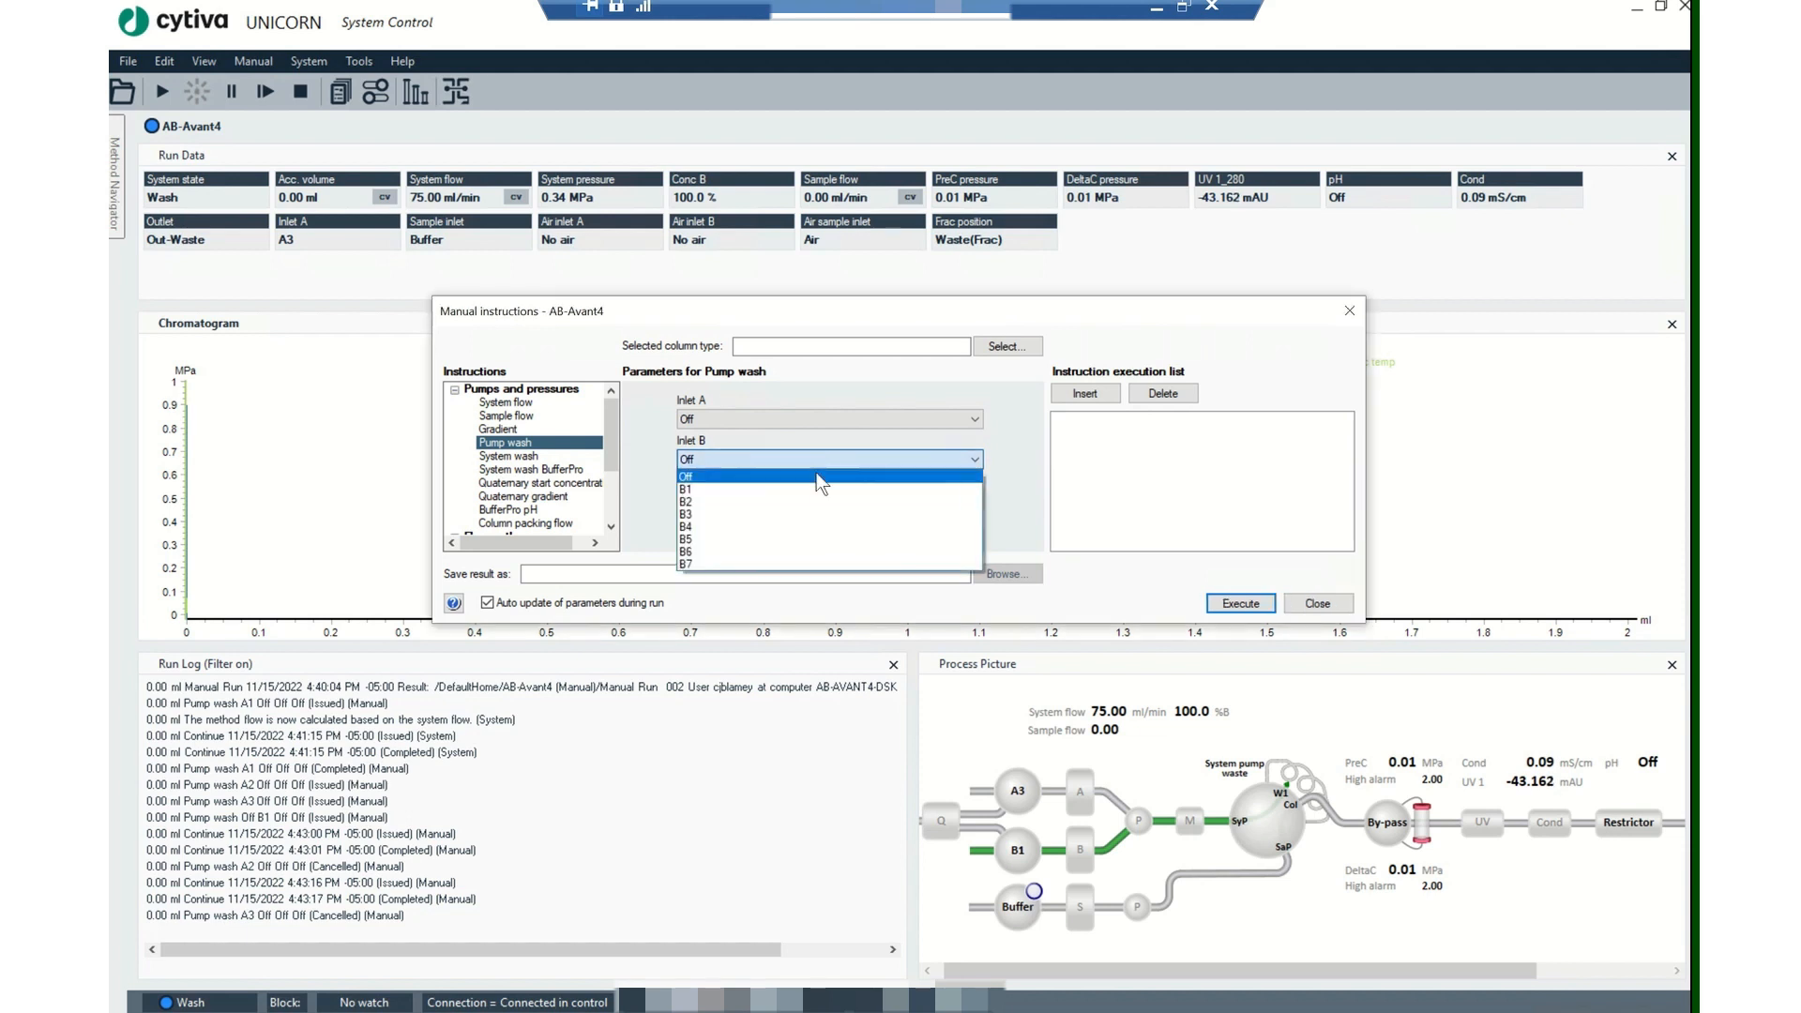
left_click(815, 503)
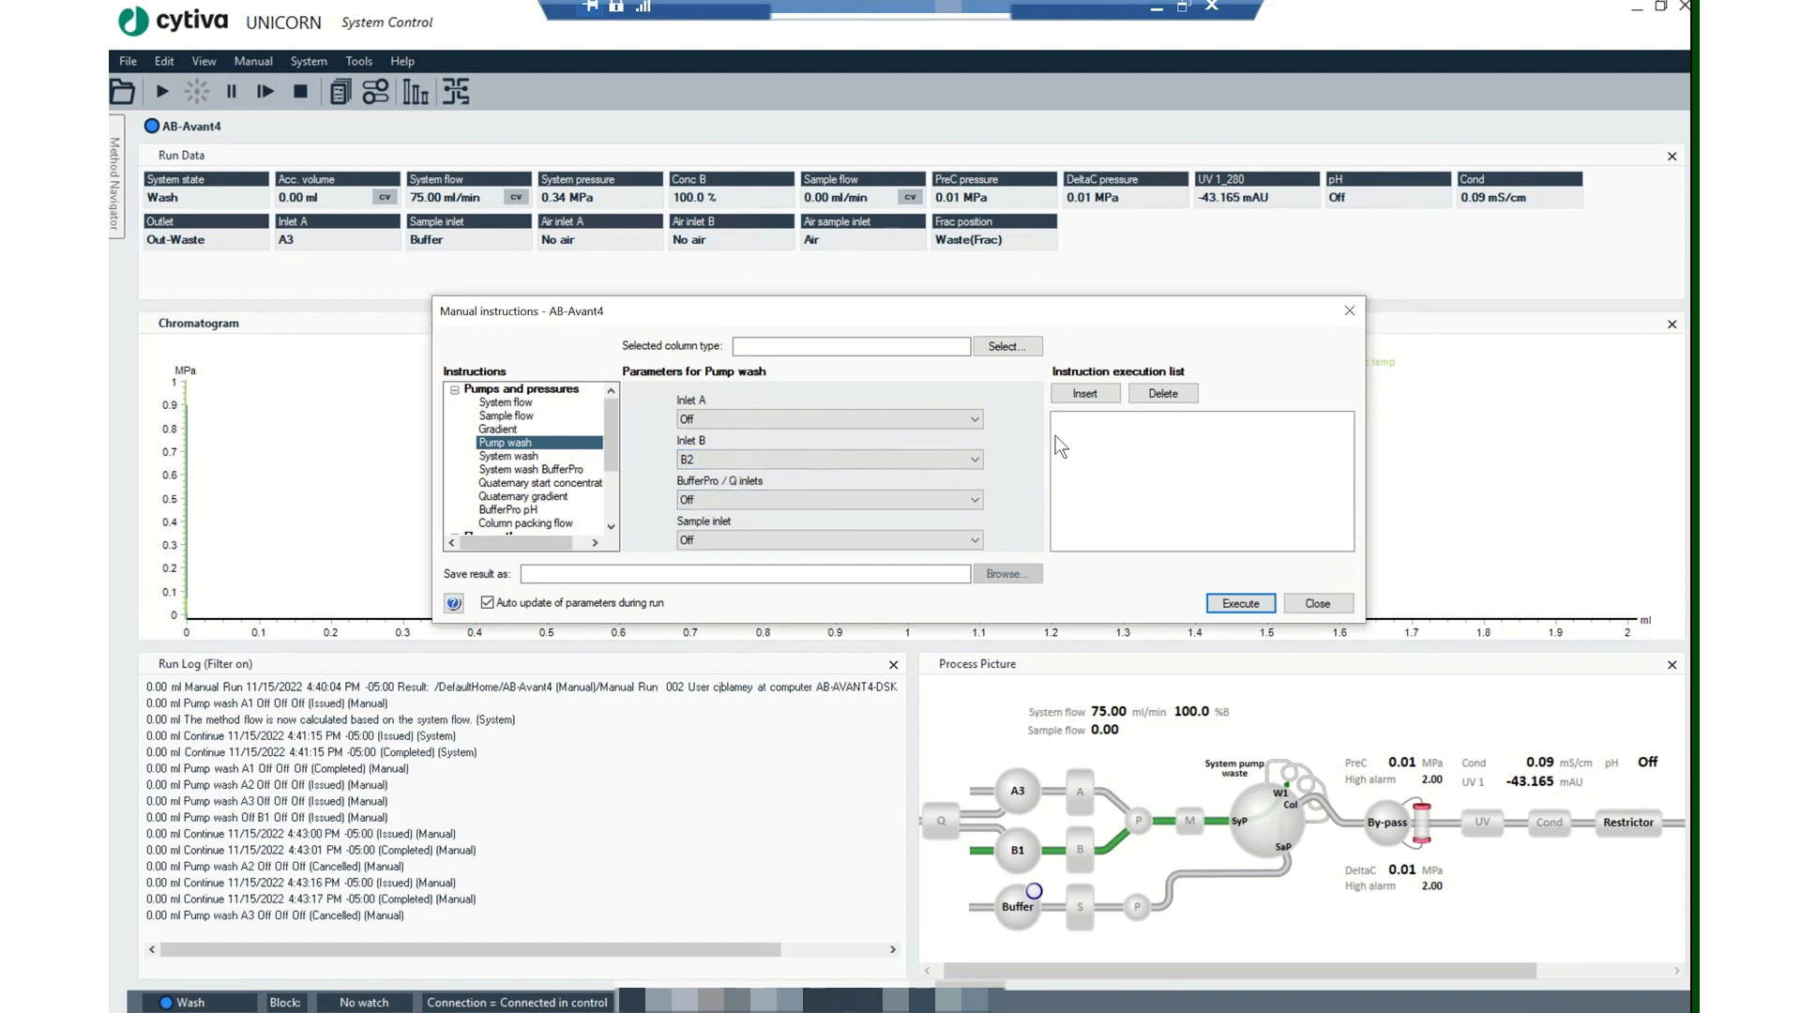
left_click(1223, 599)
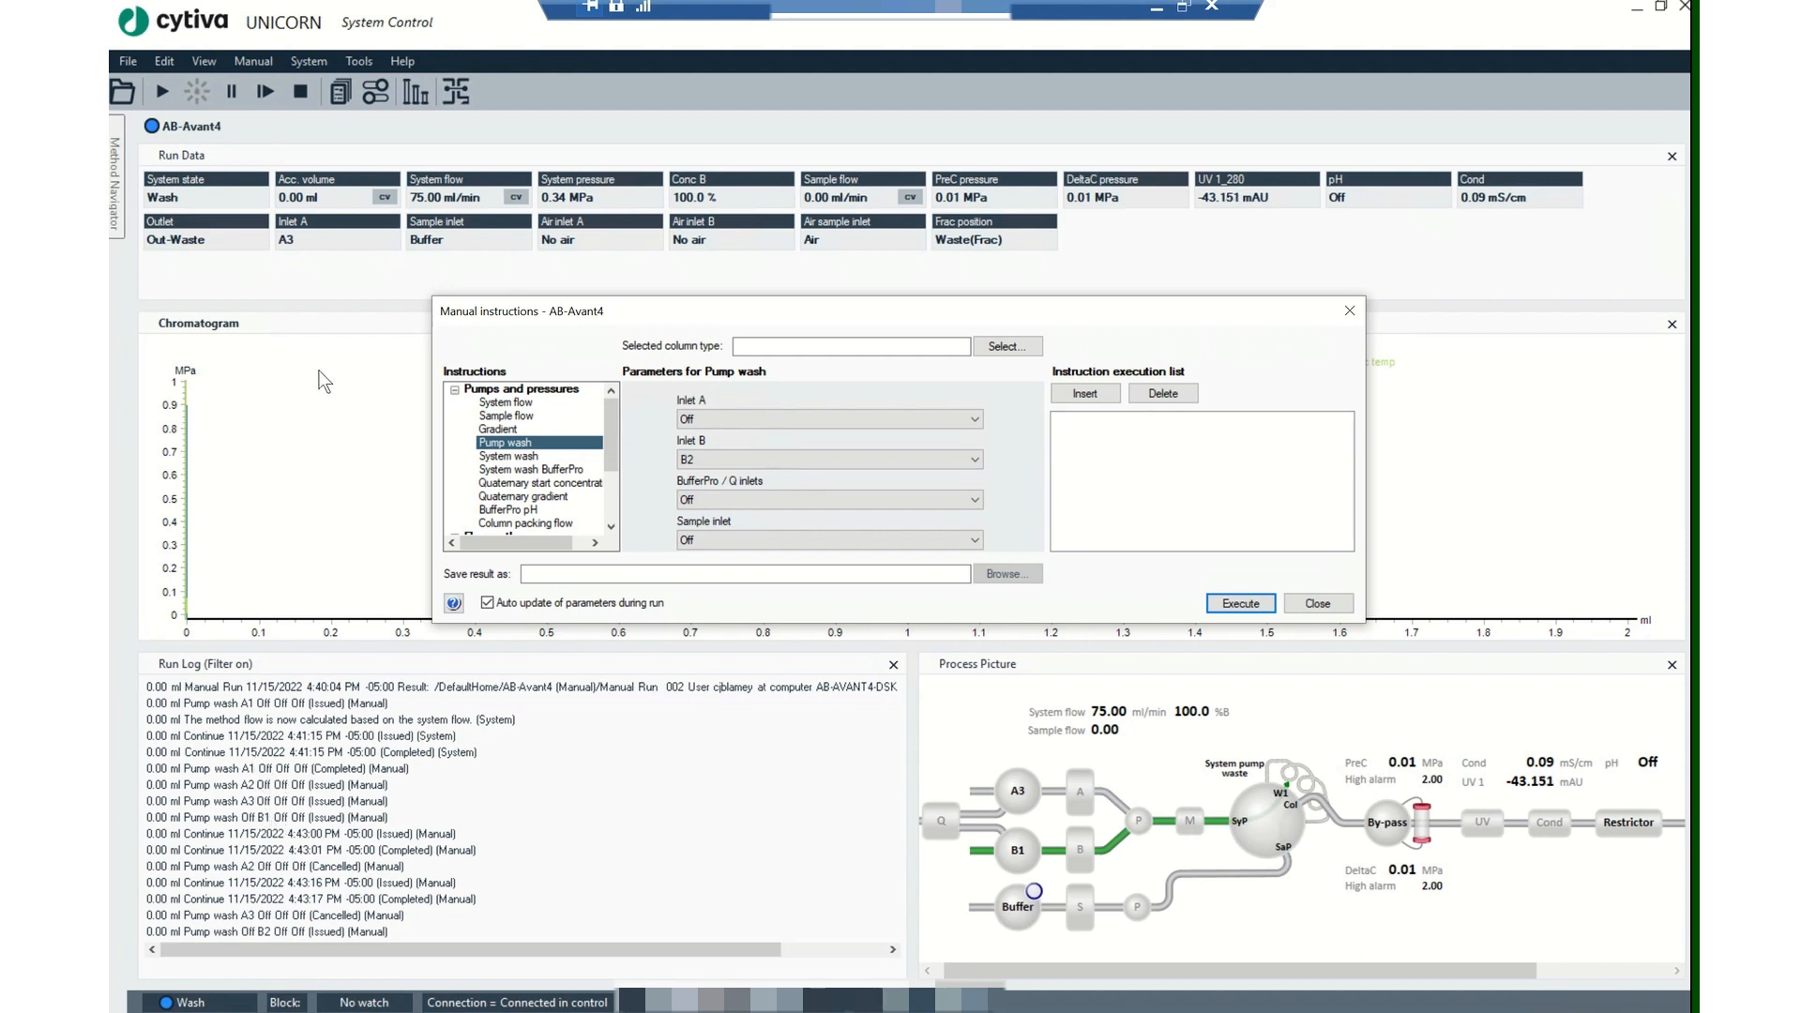
left_click(266, 88)
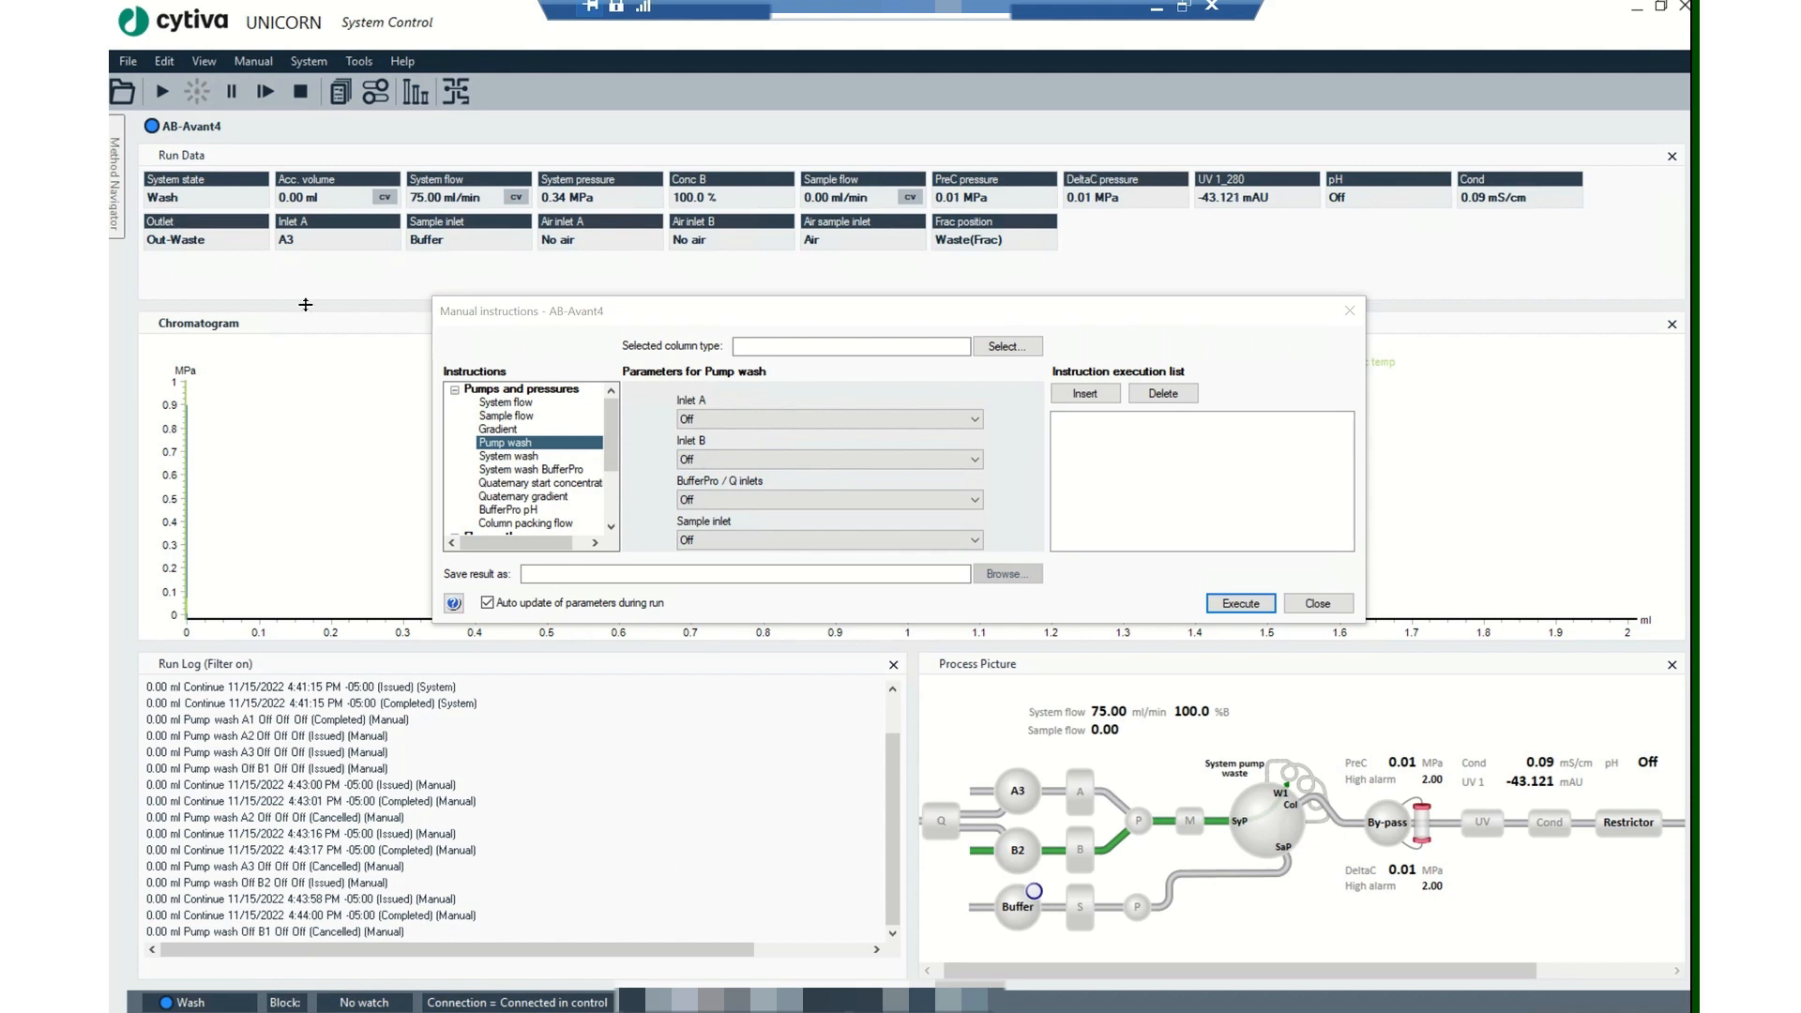
left_click(267, 91)
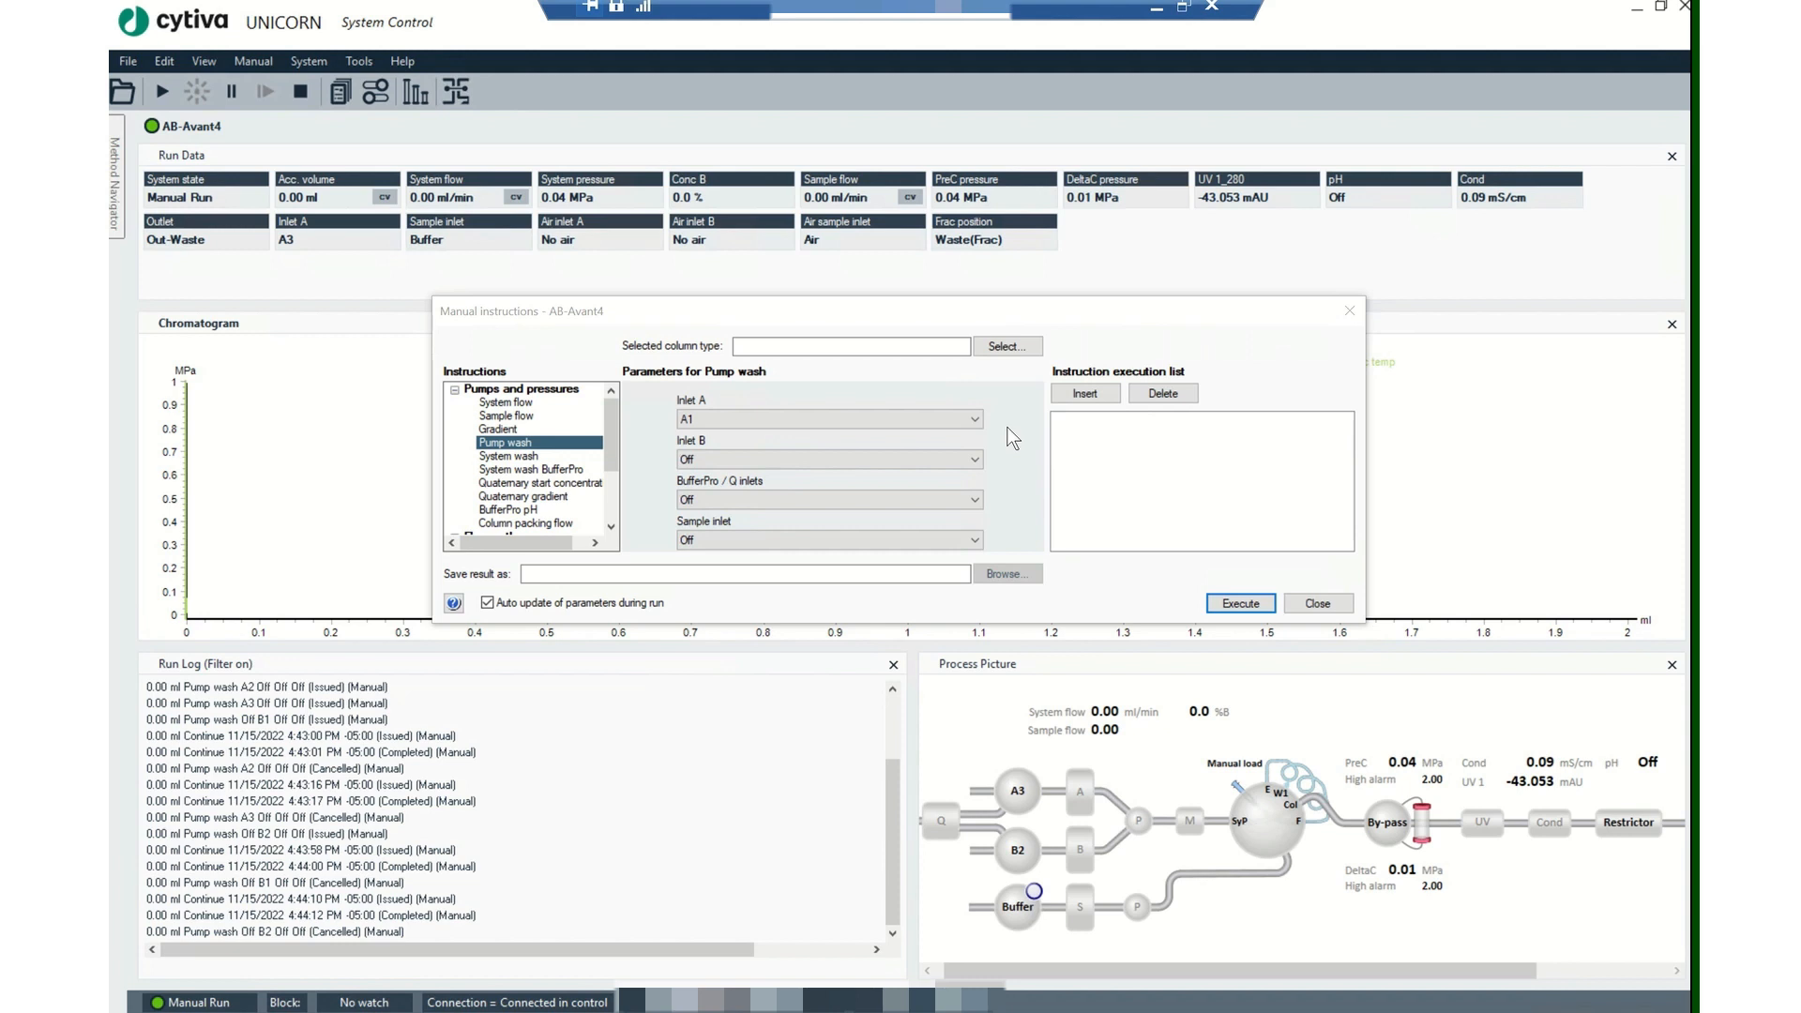
Step: Set the Pump wash parameters to Inlet B B1 and Sample inlet S1, keeping Inlet A at A1
left_click(930, 462)
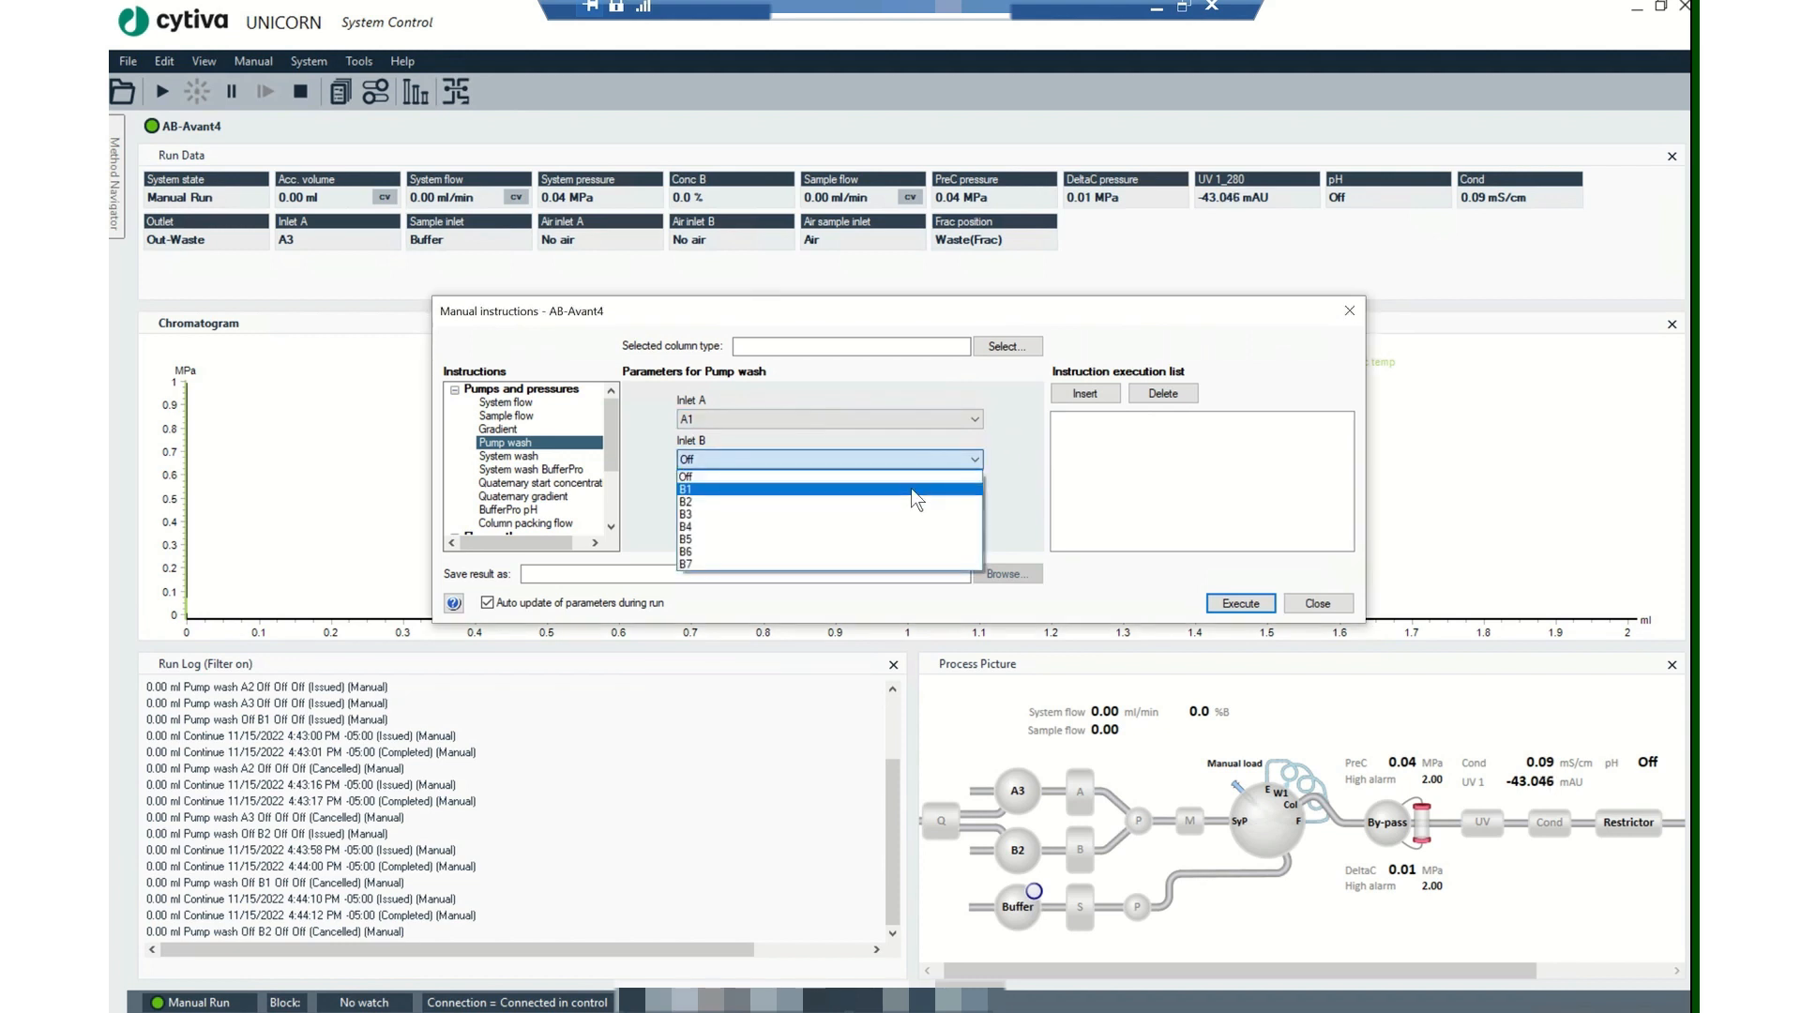
left_click(911, 490)
left_click(859, 499)
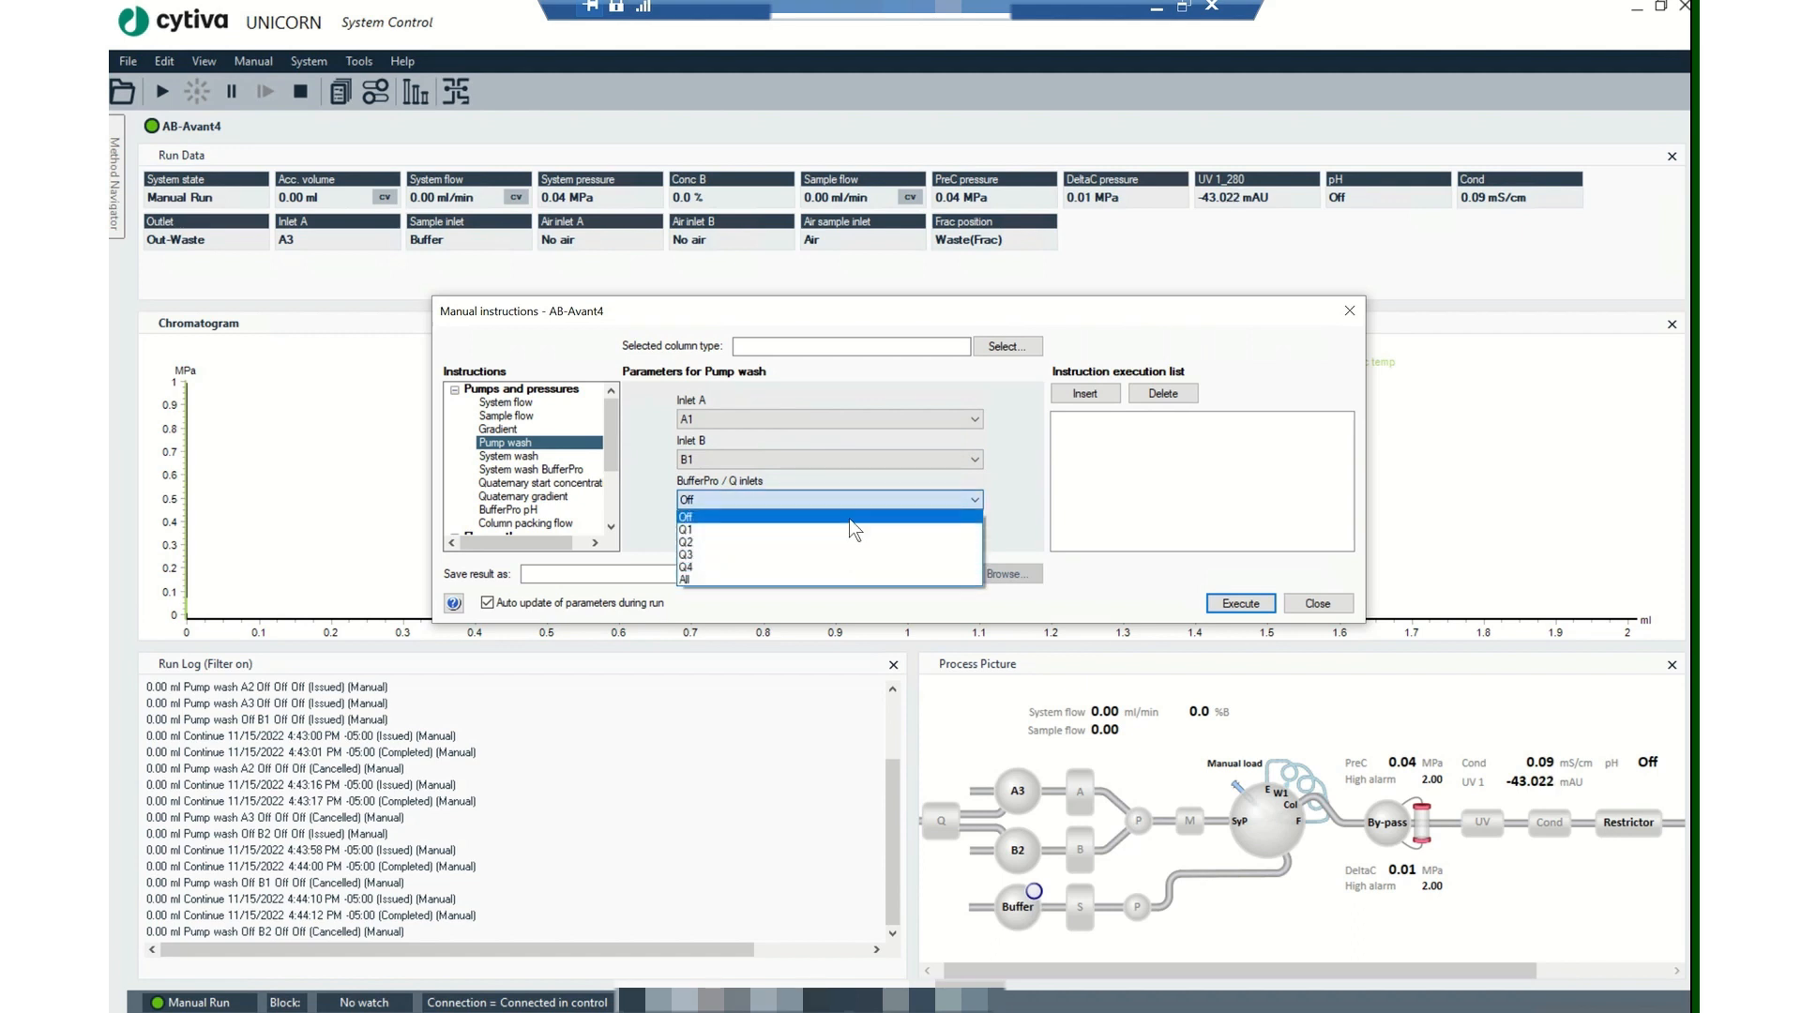
left_click(1010, 486)
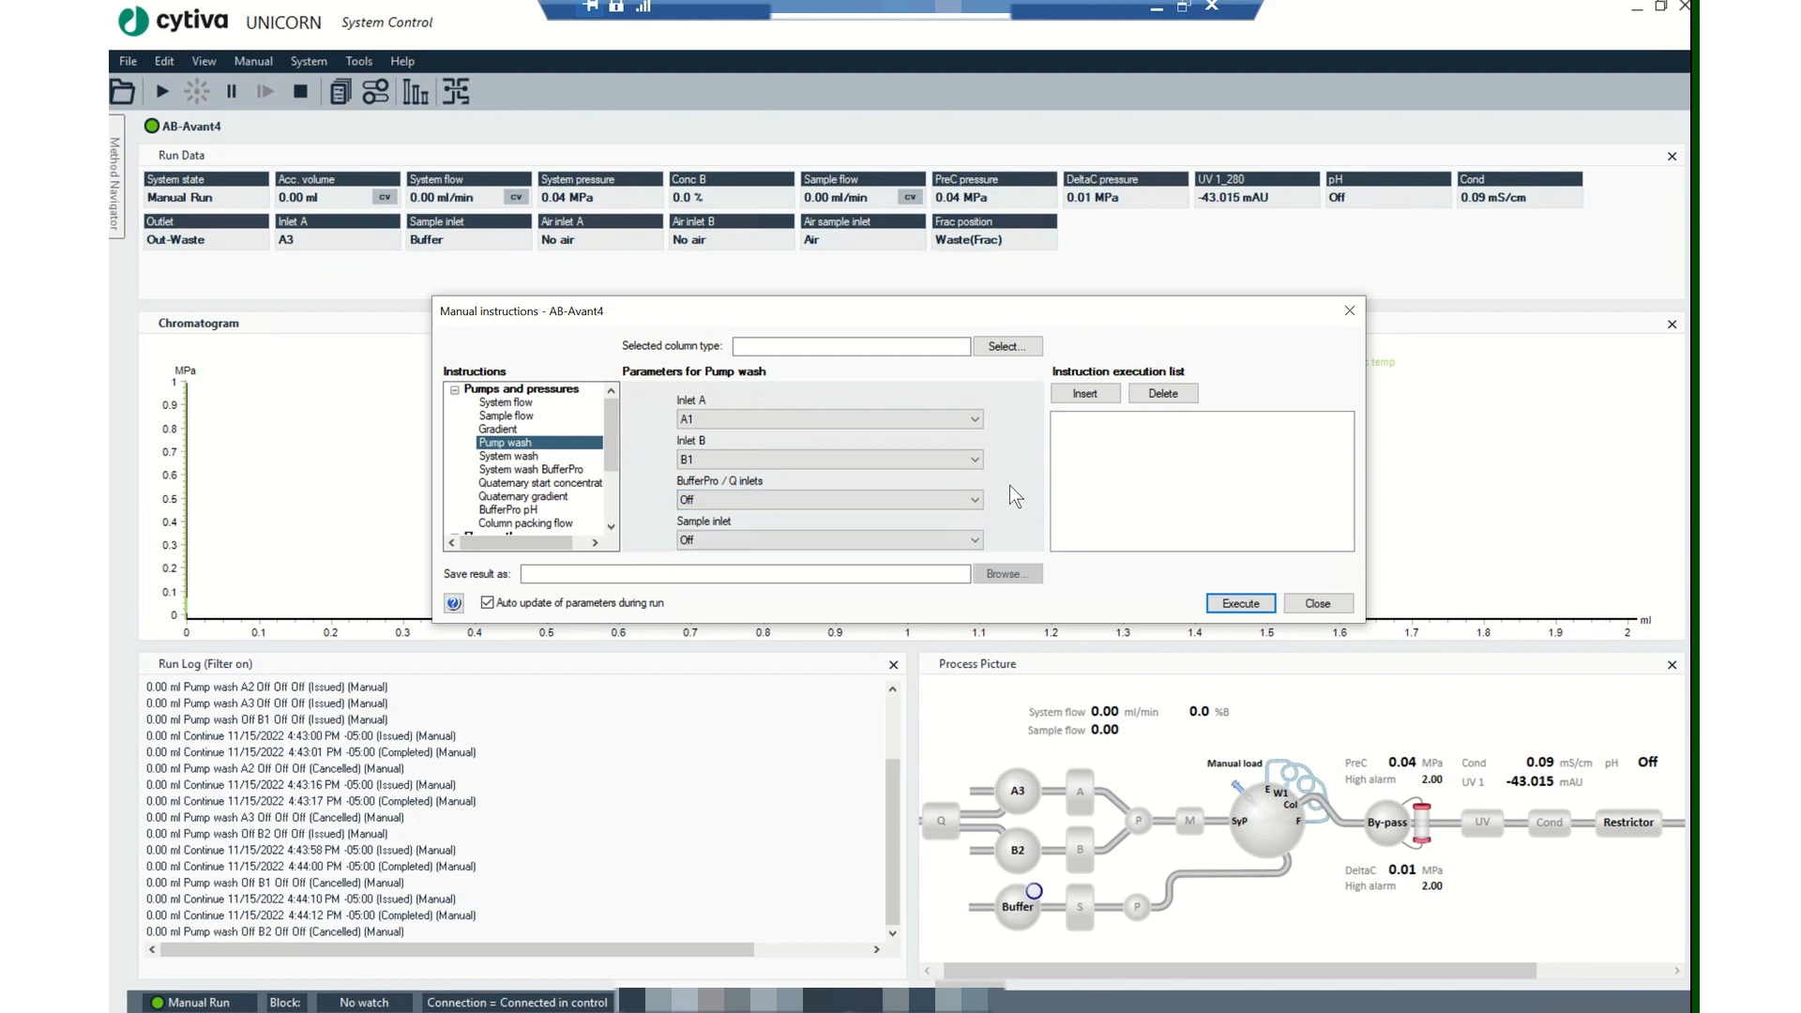
left_click(912, 542)
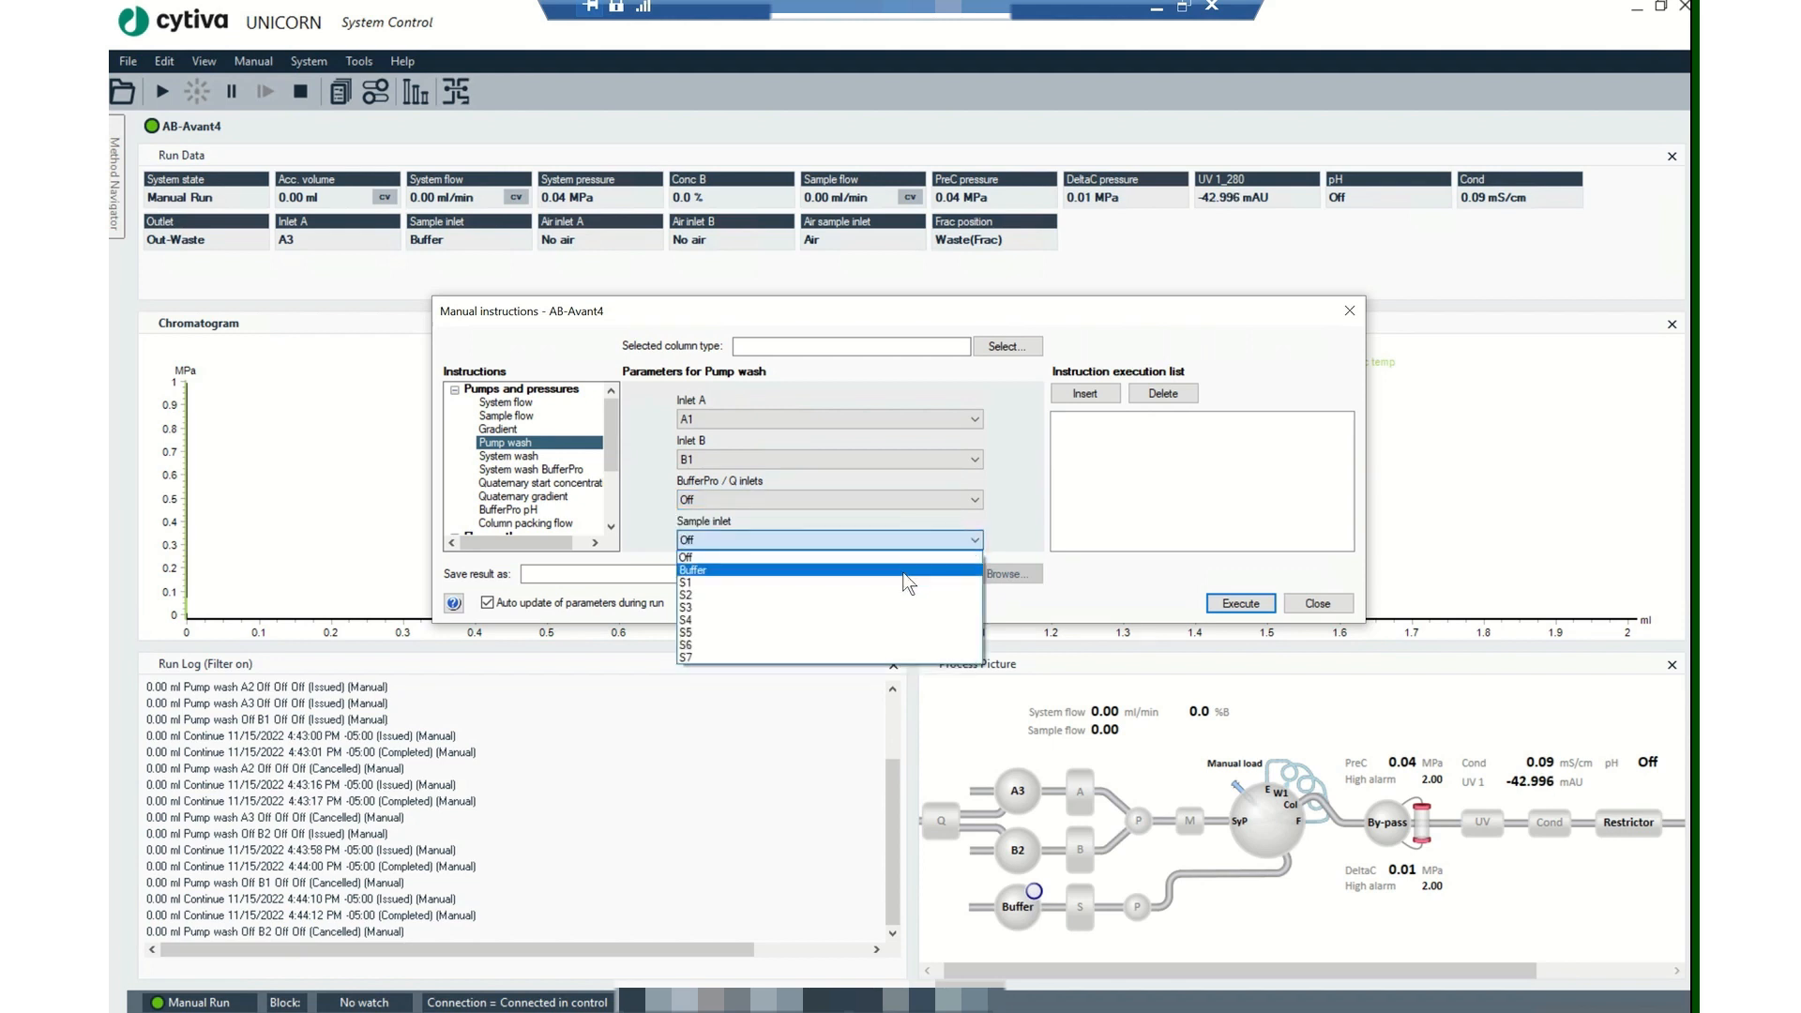
left_click(906, 583)
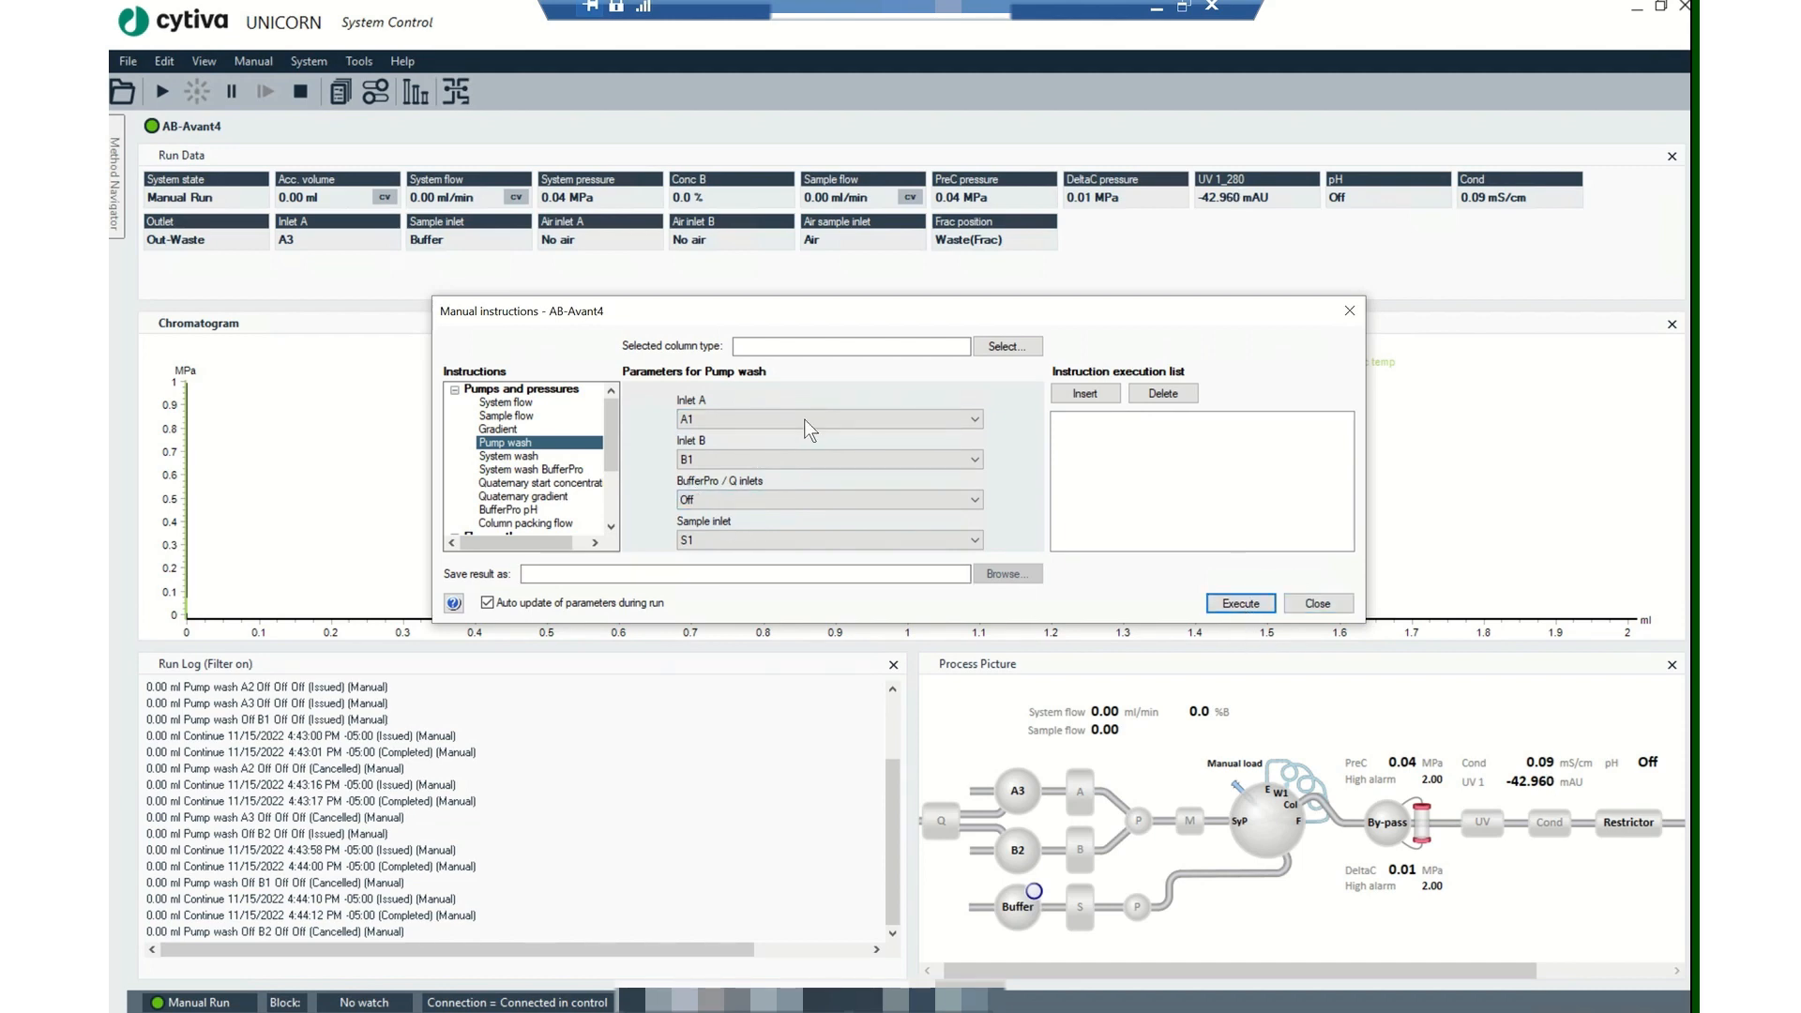
Step: Try adding the Pump wash with BufferPro / Q inlets set to Q1, delete it from the list and switch the Q inlets off
left_click(915, 500)
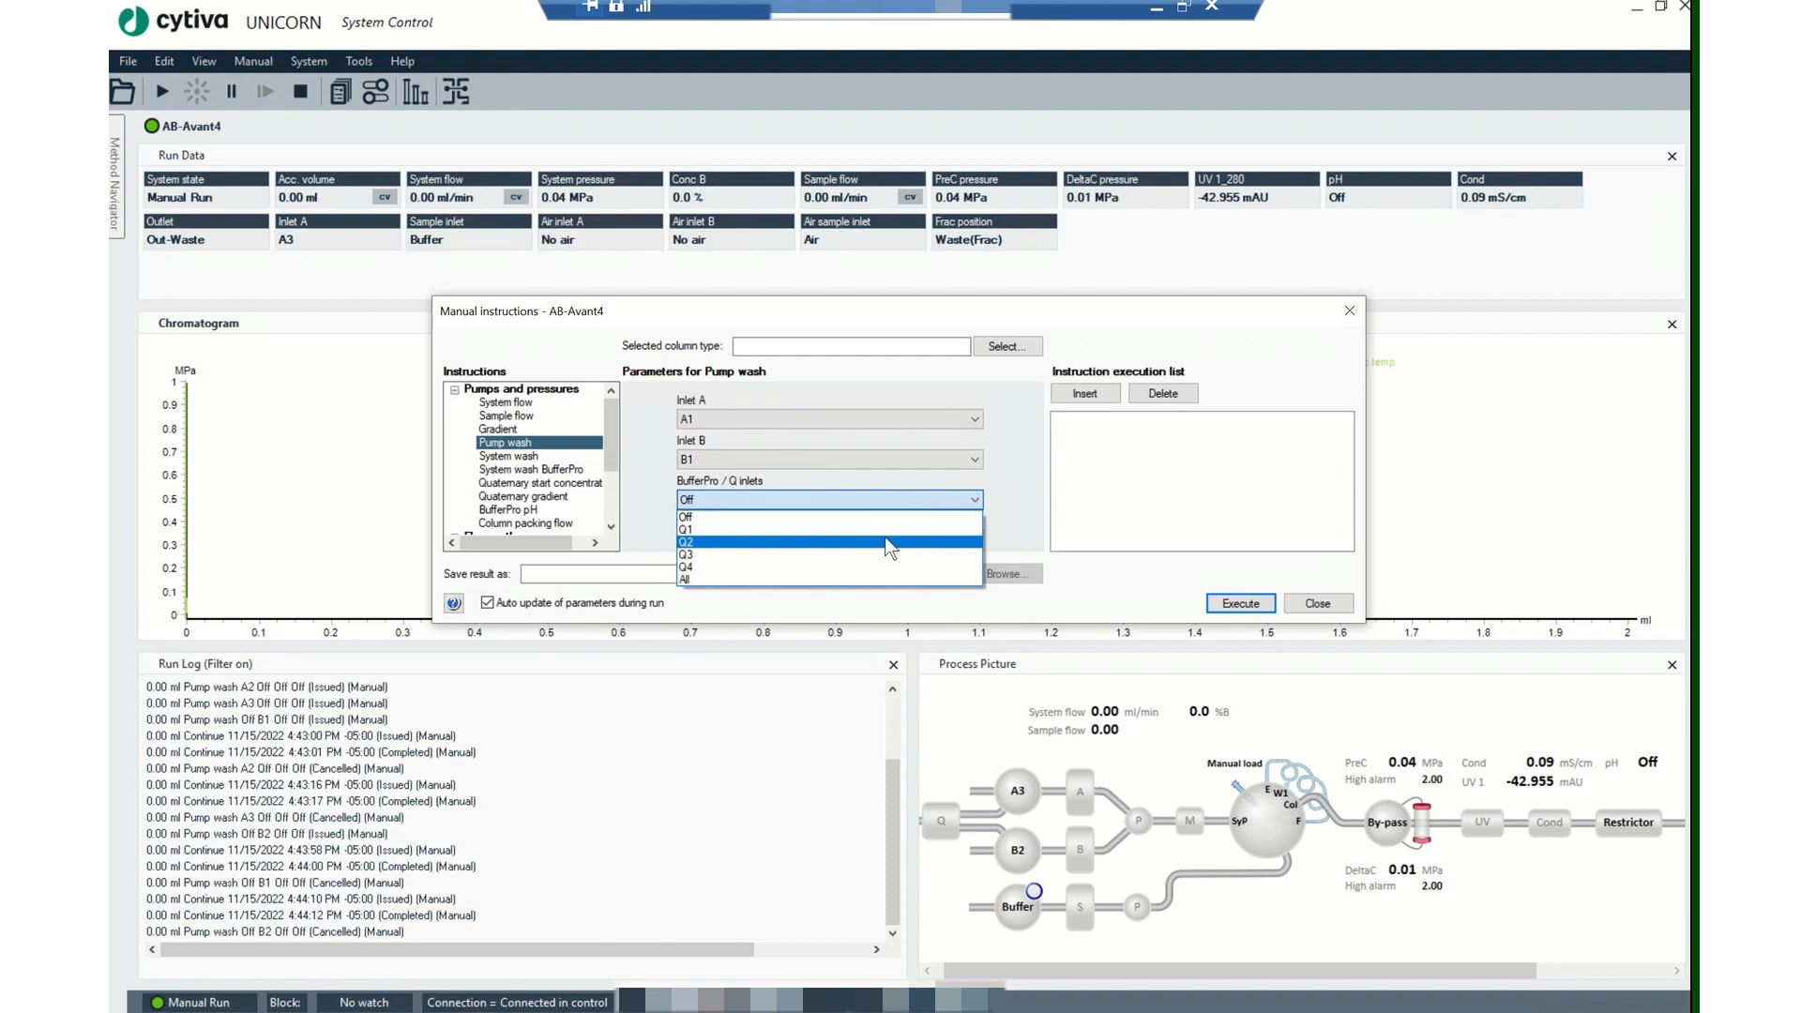
left_click(886, 529)
left_click(1086, 398)
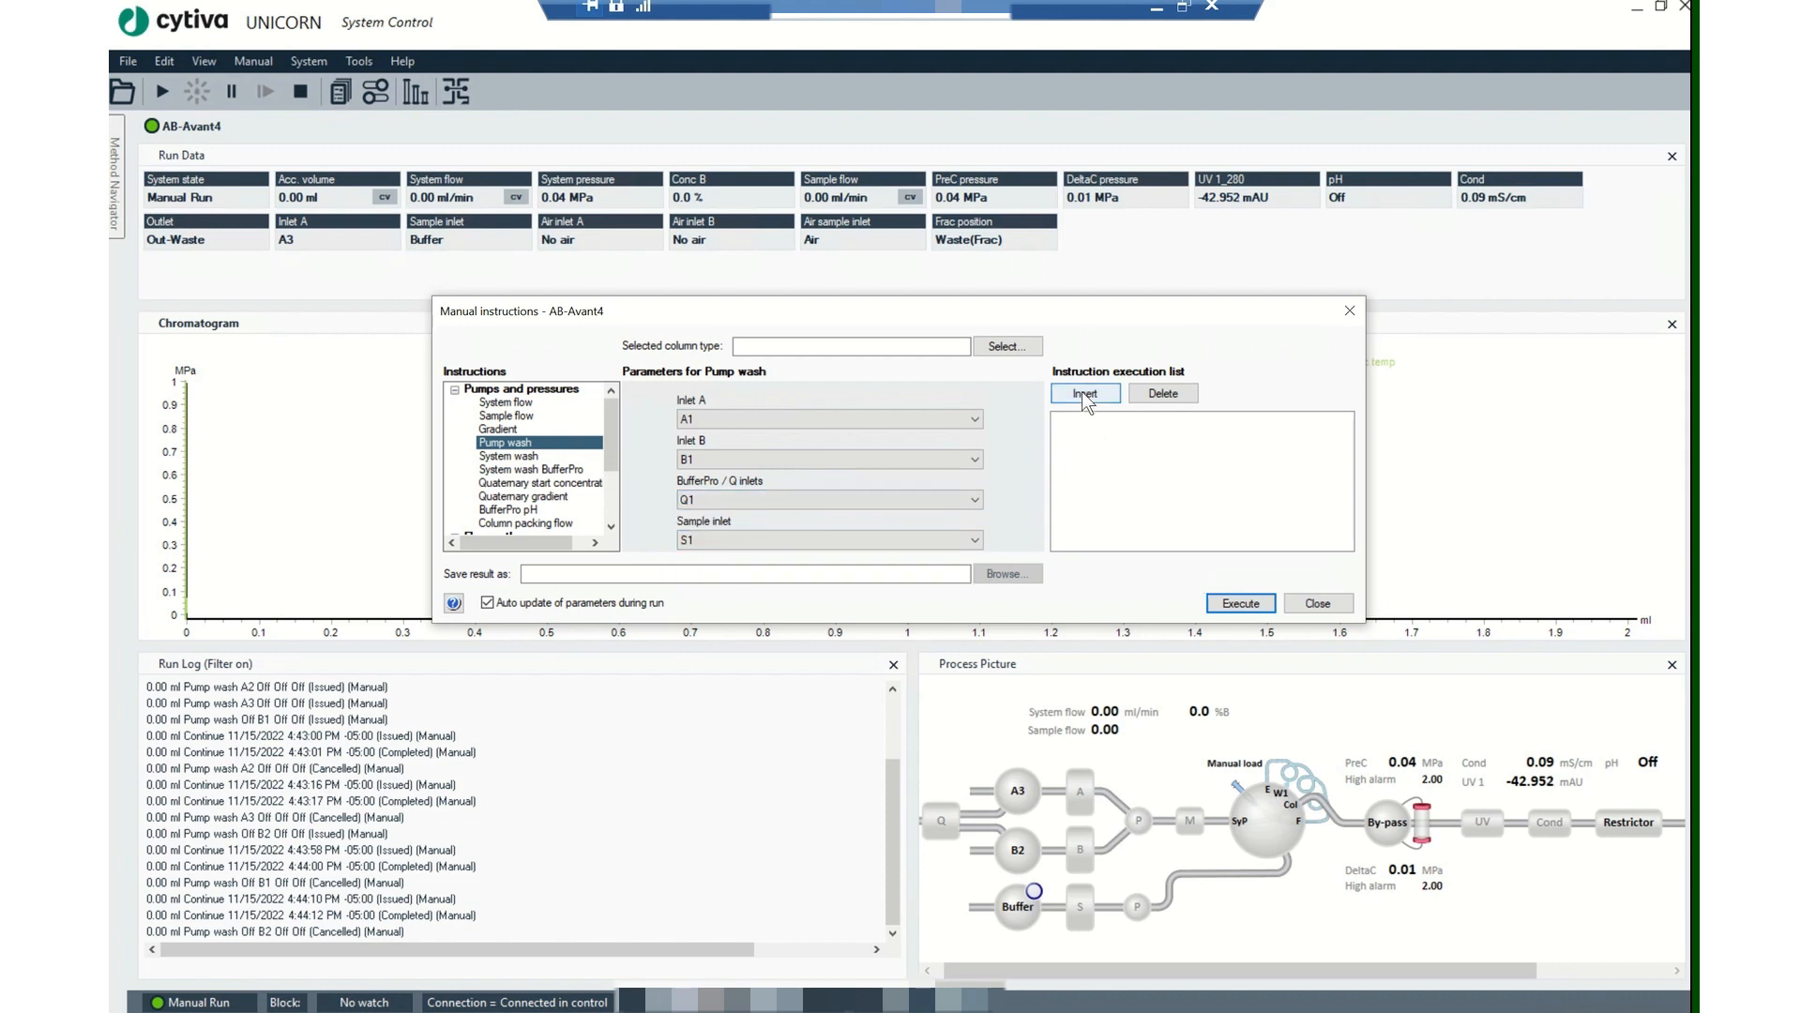
left_click(1162, 396)
left_click(842, 503)
left_click(836, 519)
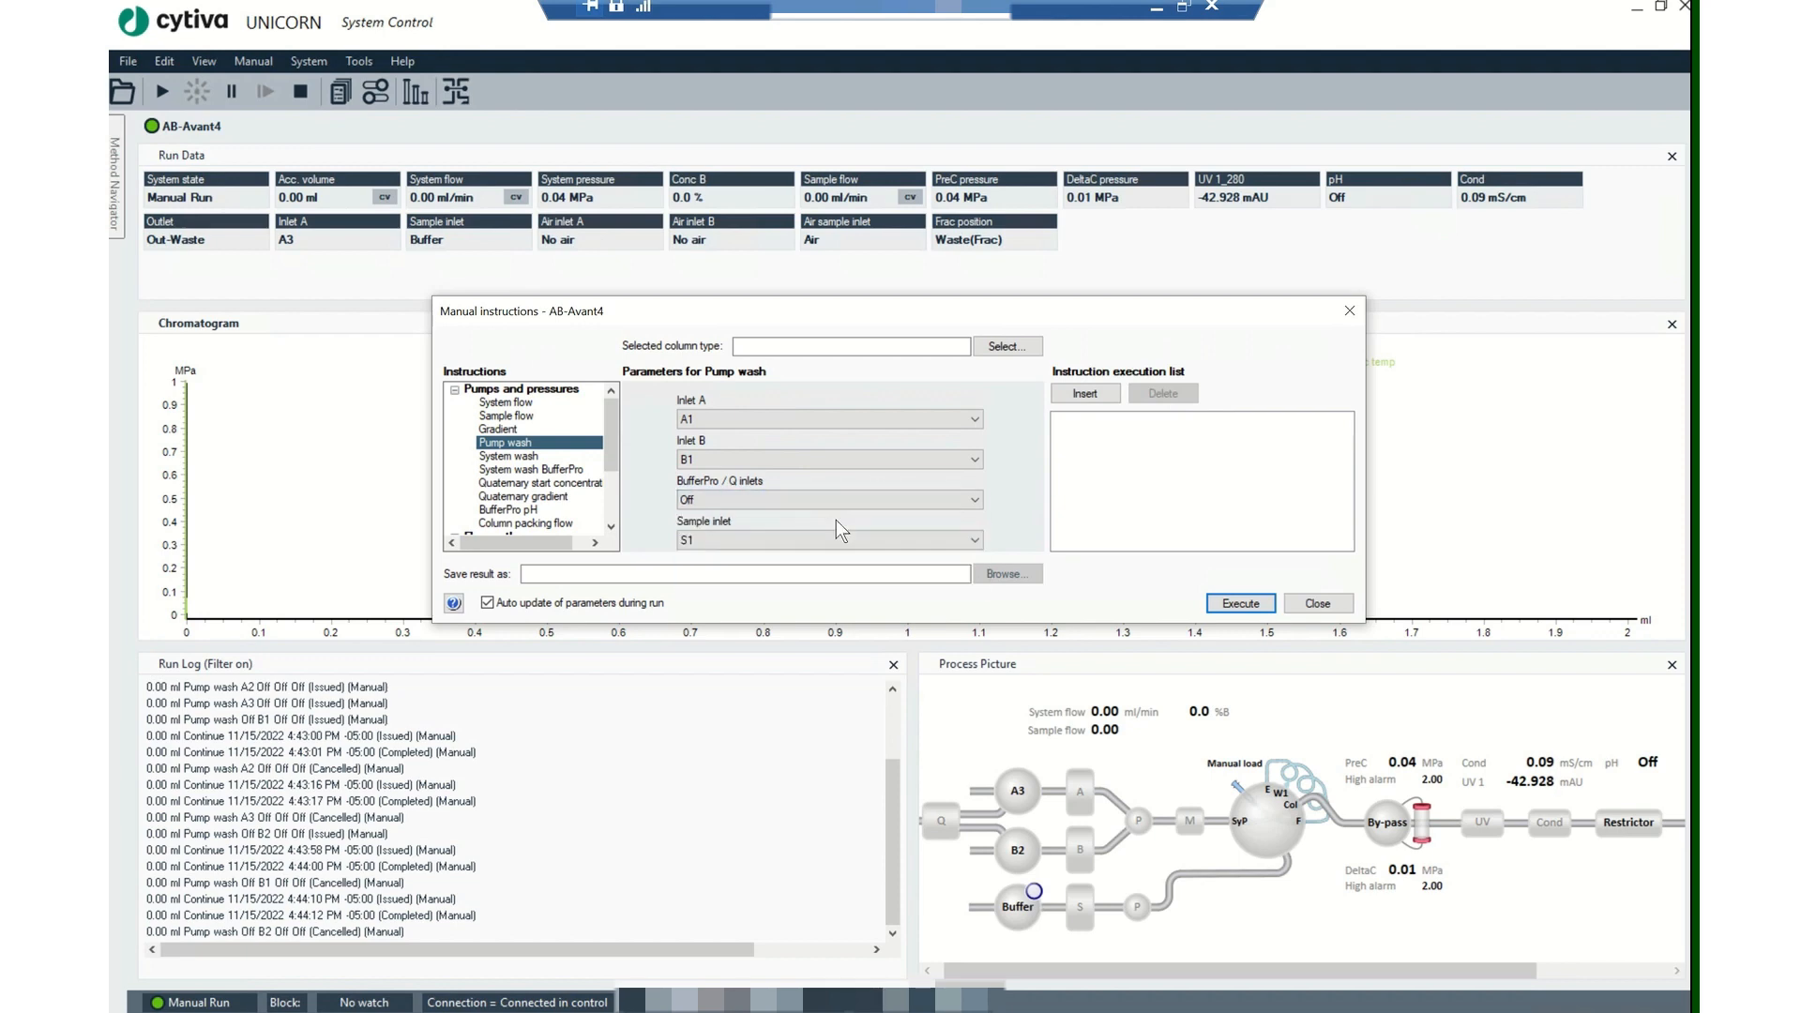
Step: Add the combined Pump wash for A1, B1 and S1 to the list, execute it and close the manual instructions
left_click(1089, 392)
left_click(1240, 603)
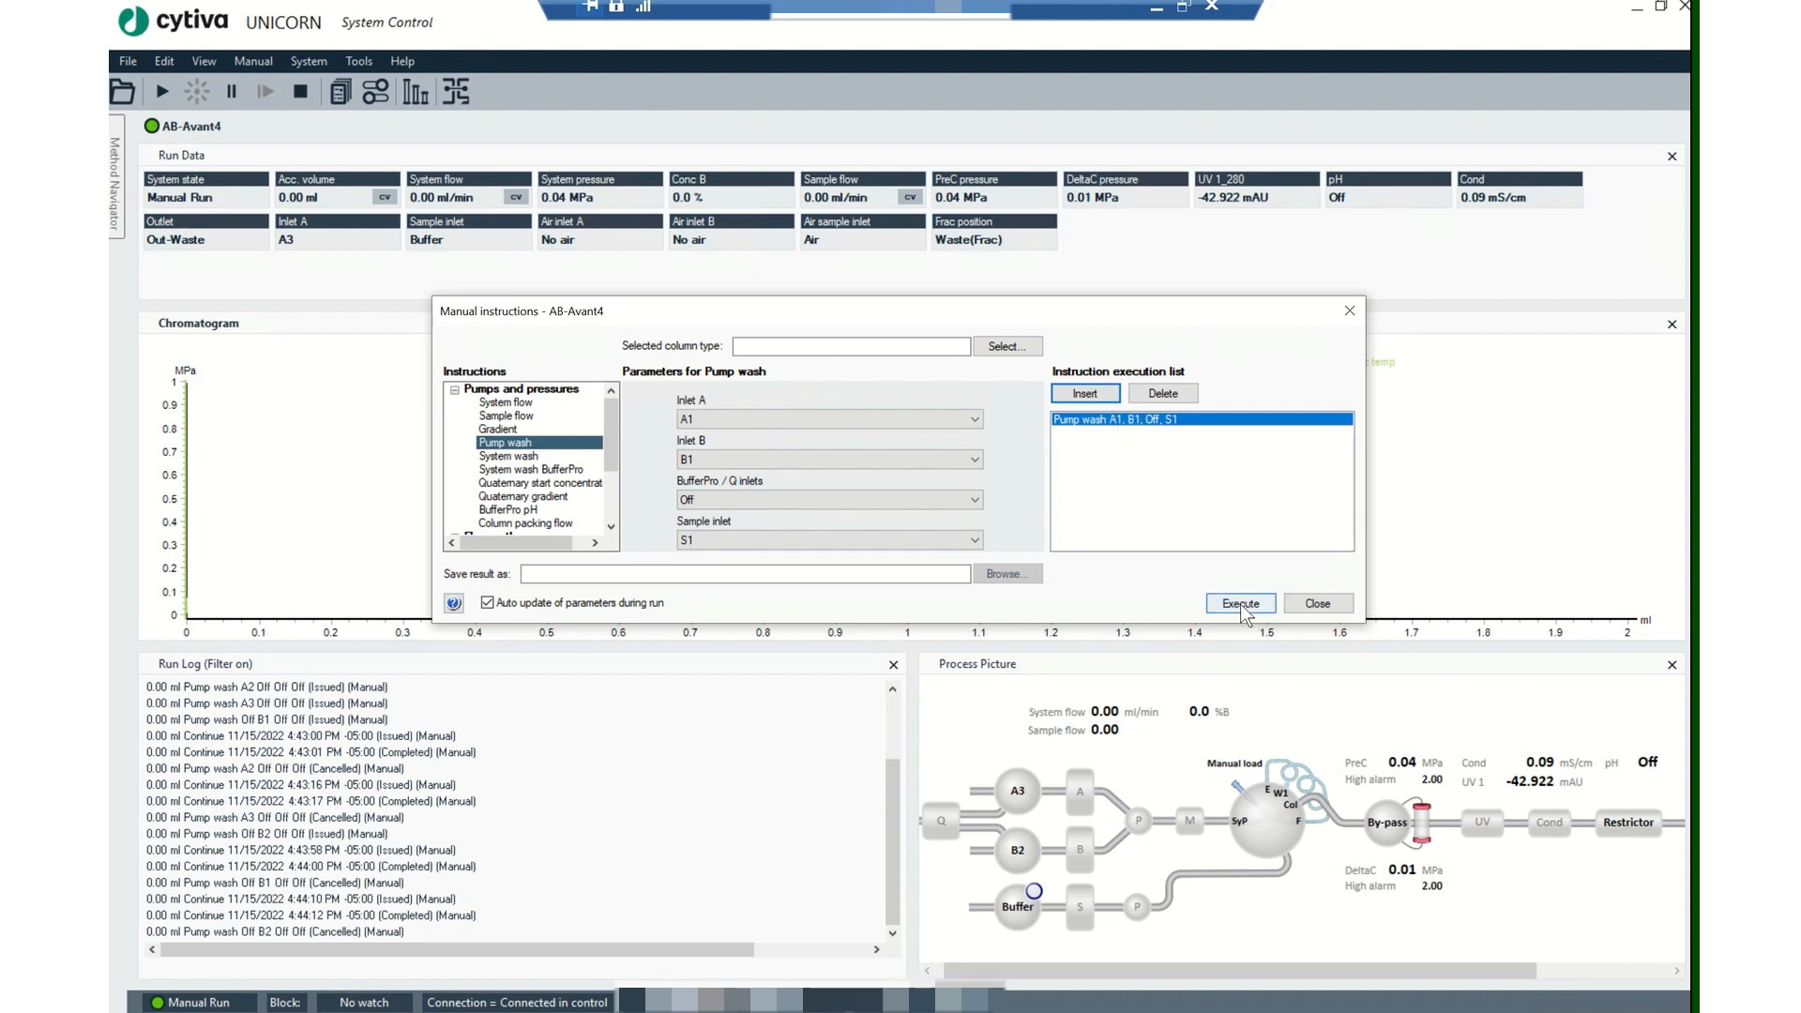
left_click(1317, 605)
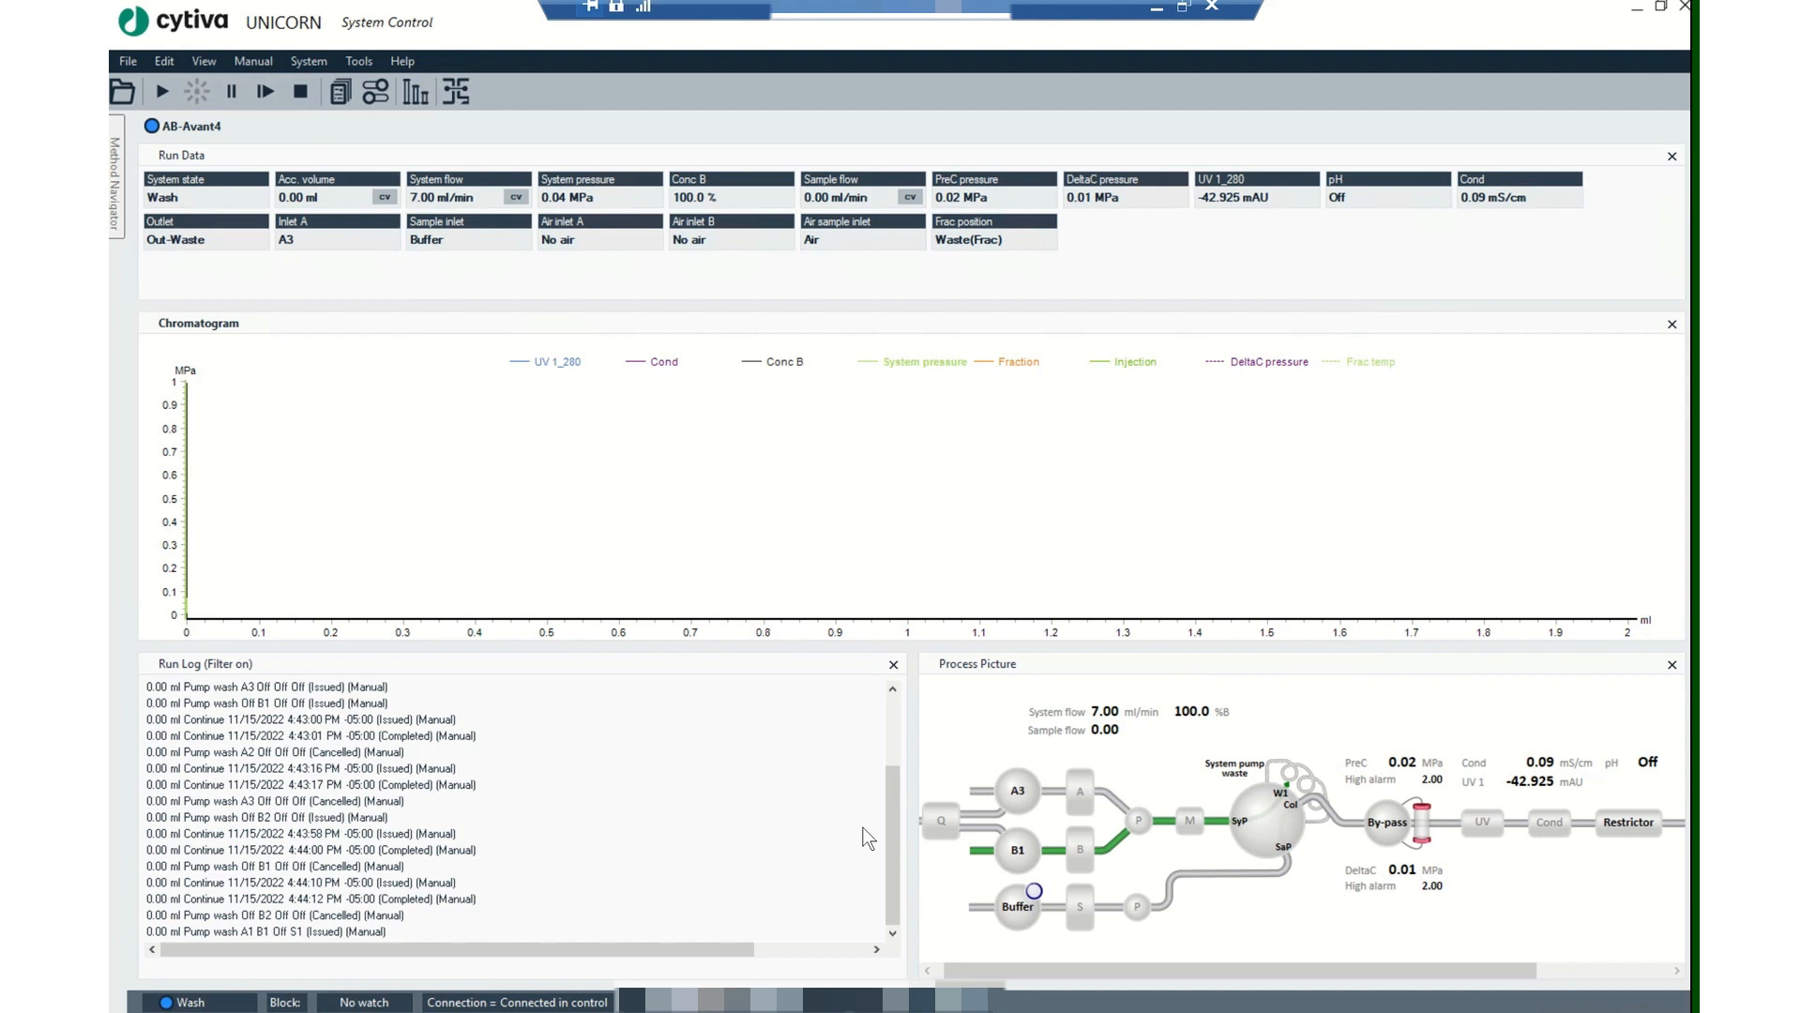